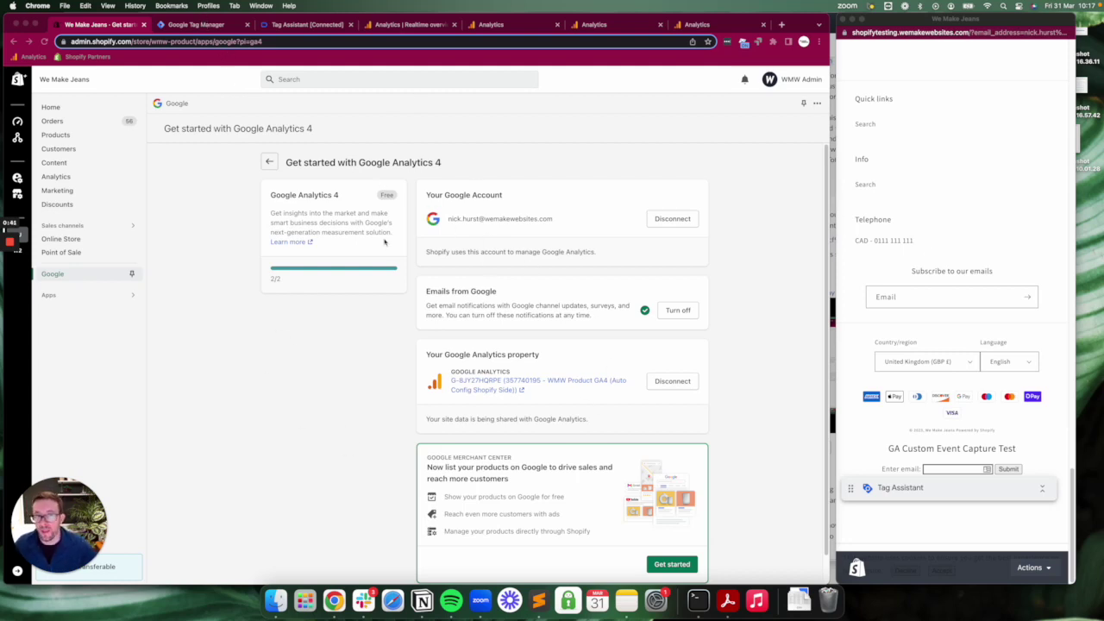
Move from Shopify's GA4 setup page to the Google Tag Manager workspace.
click(208, 28)
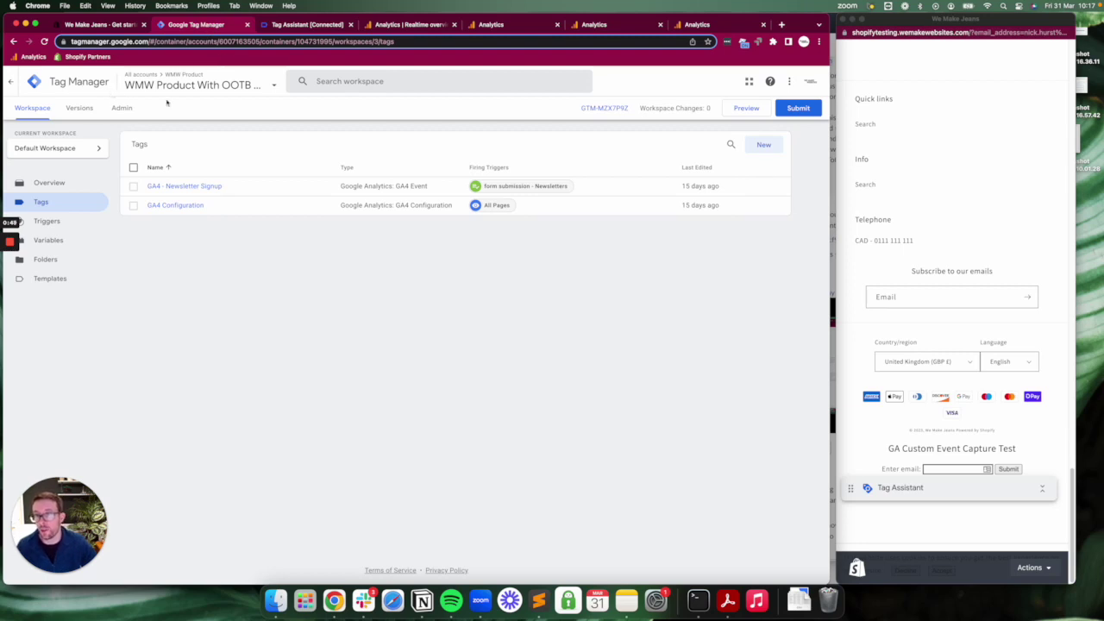
Verify the GA4 Configuration tag's measurement ID matches the one shown in Shopify.
click(190, 210)
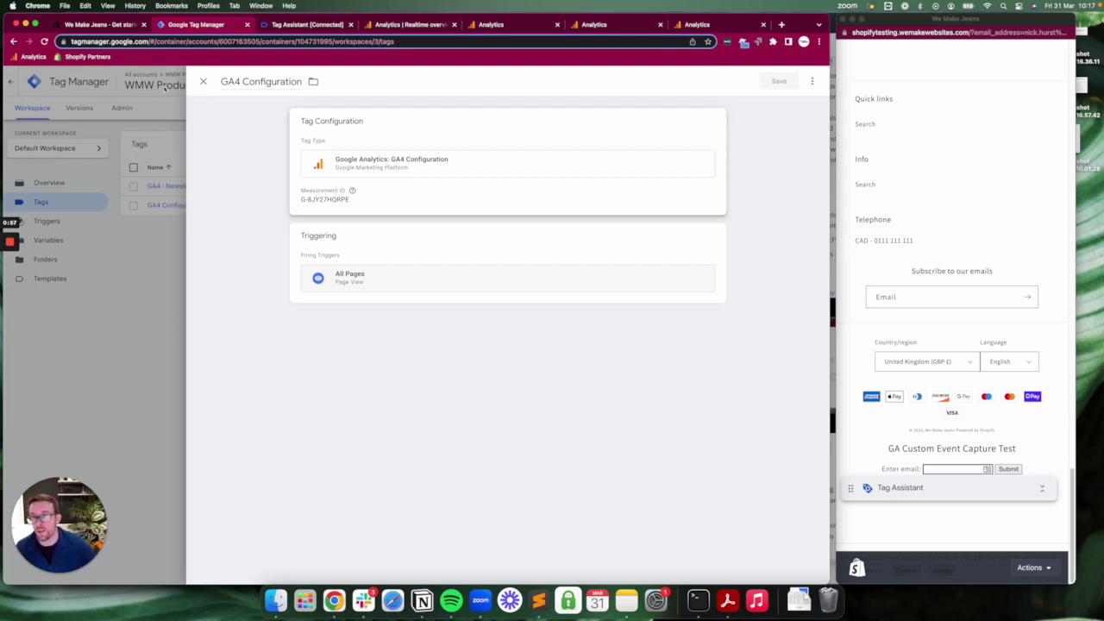
click(114, 26)
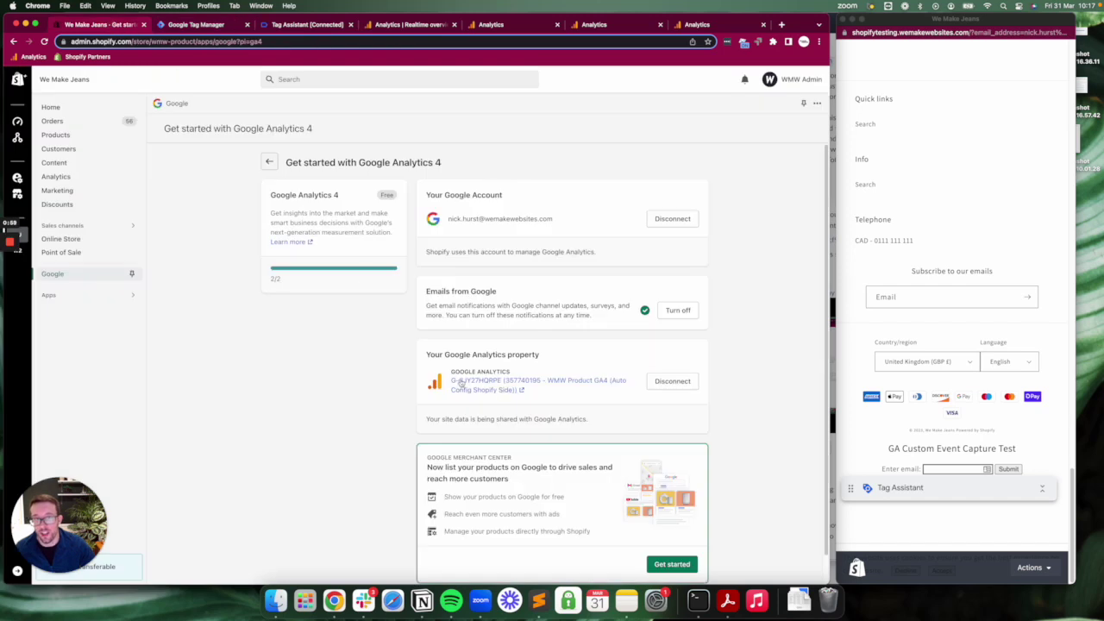
click(209, 27)
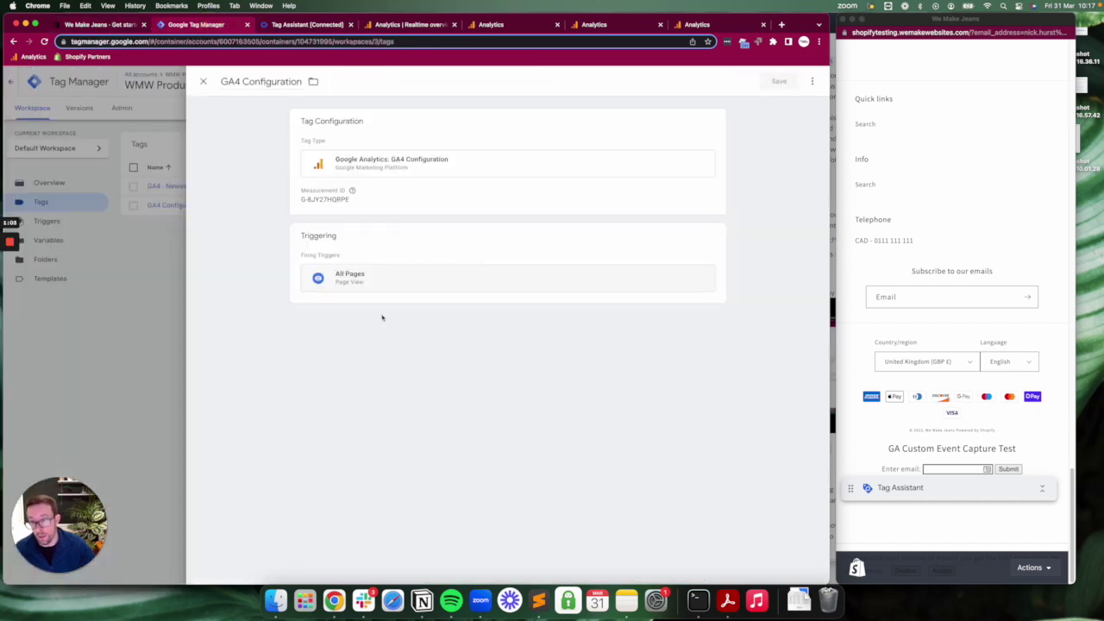
click(145, 279)
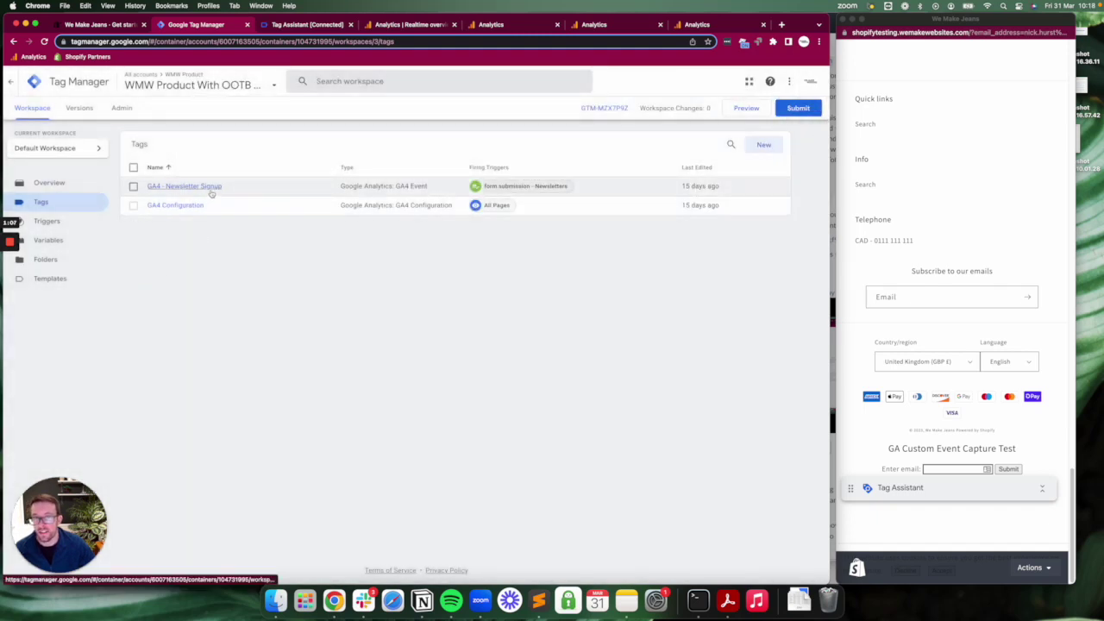
click(210, 190)
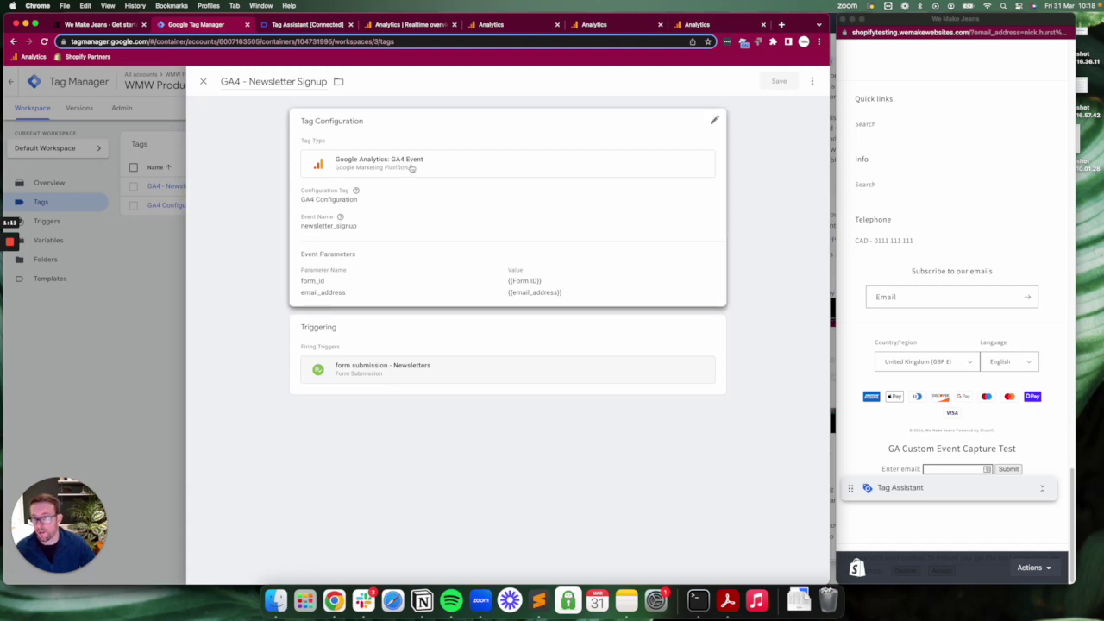
Open the form submission - Newsletters trigger to view its Form ID contains newsletter condition.
click(447, 369)
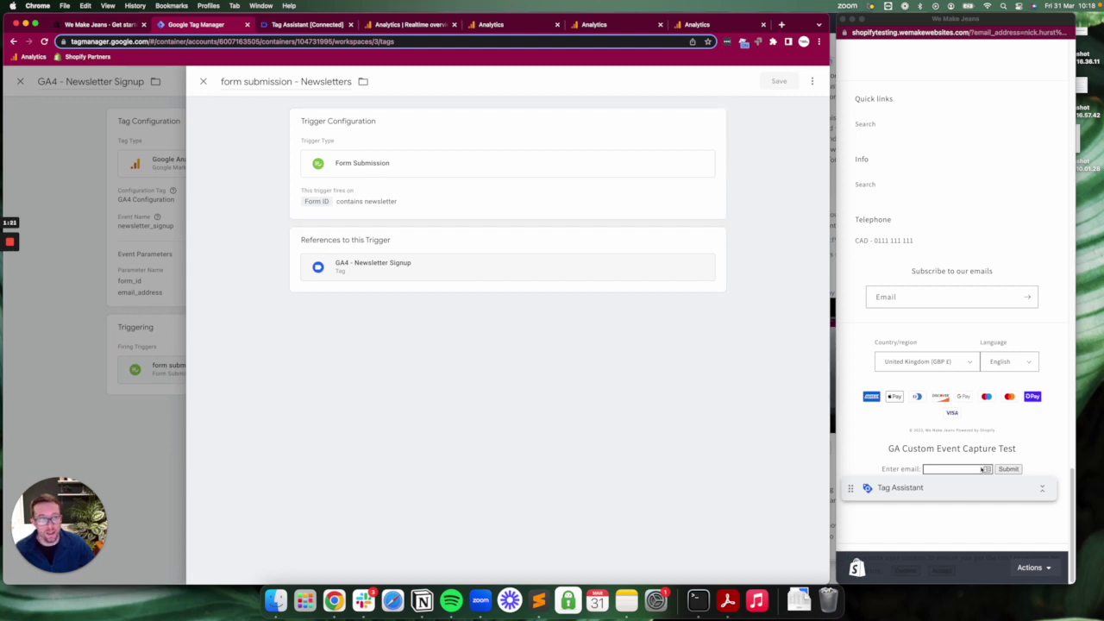
right_click(942, 469)
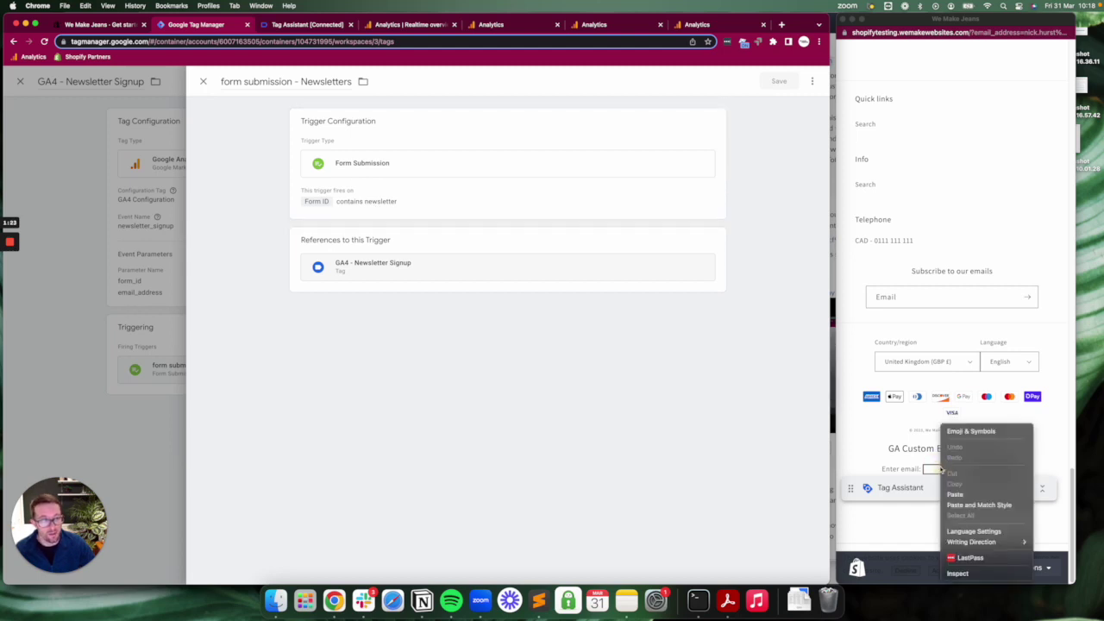
Inspect the email field's enclosing form to confirm the id newsletter_signup_header, then close the trigger.
click(962, 574)
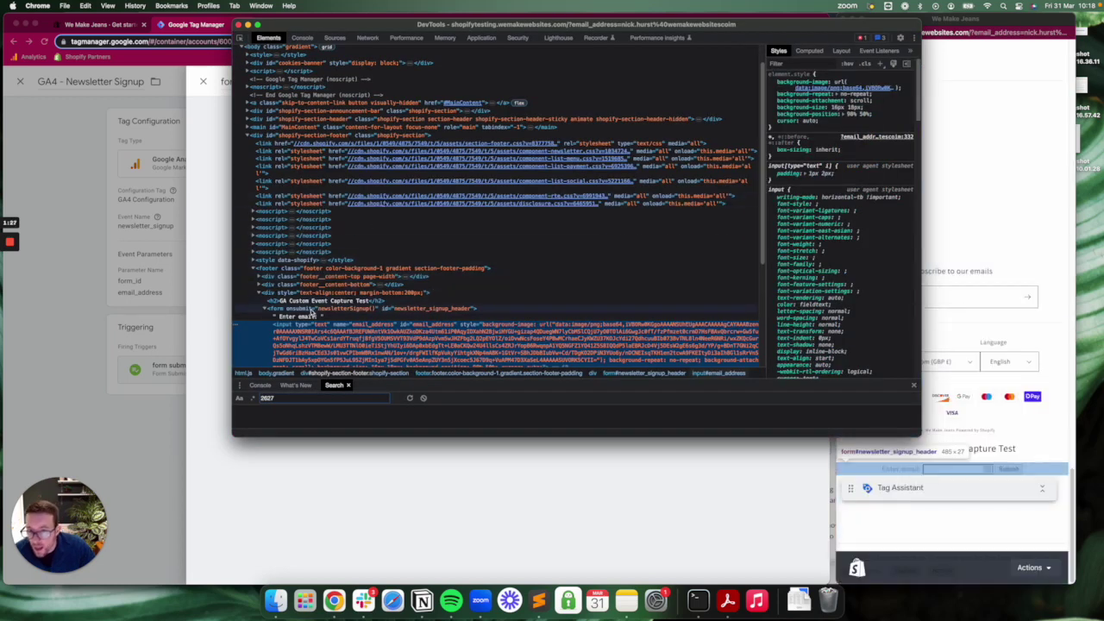
click(311, 308)
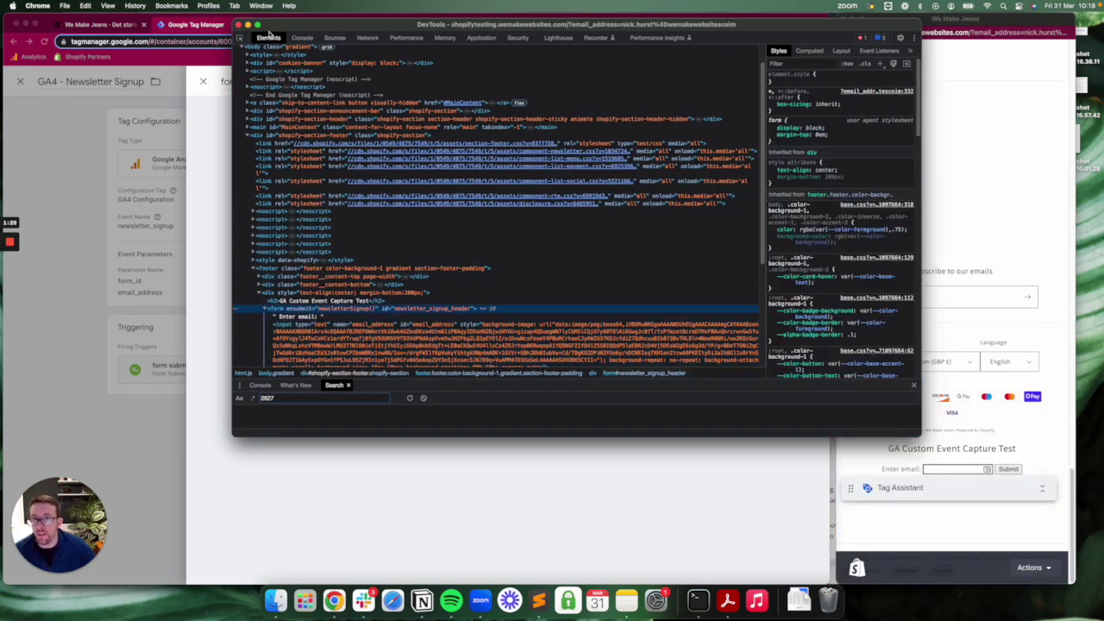
click(241, 25)
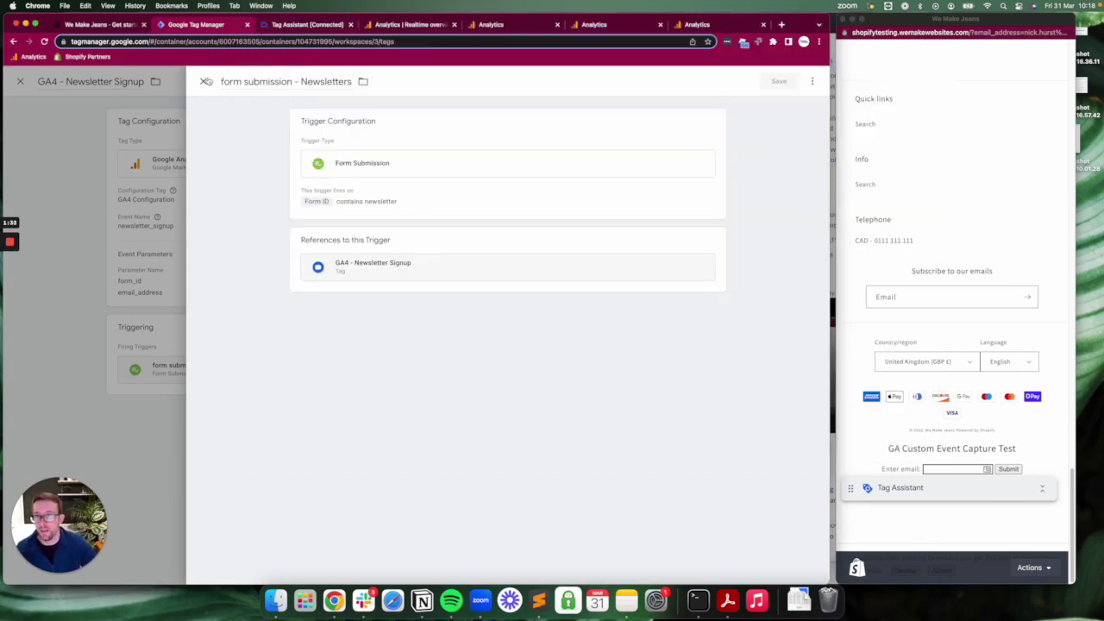
click(204, 82)
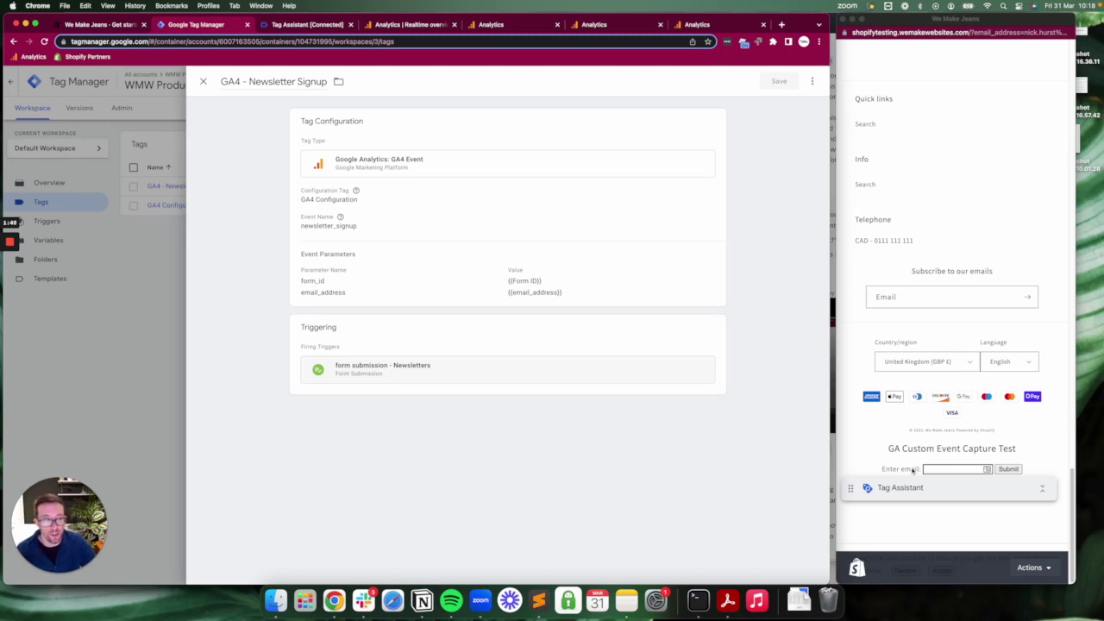
Re-inspect the email field's markup, then close the tag back to the Tags list.
right_click(912, 470)
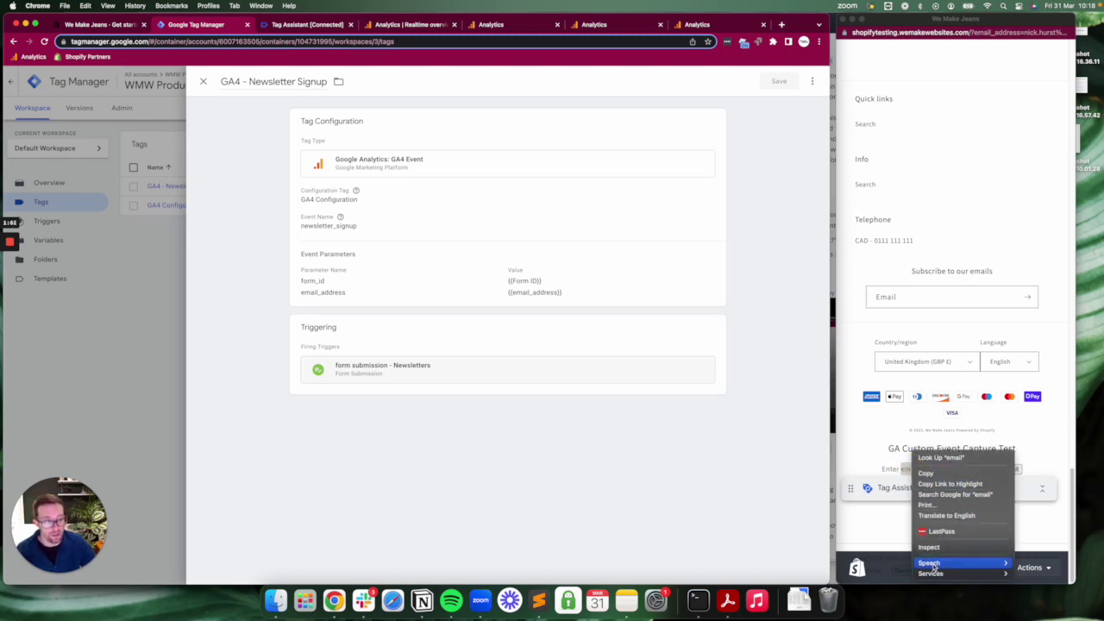
click(641, 402)
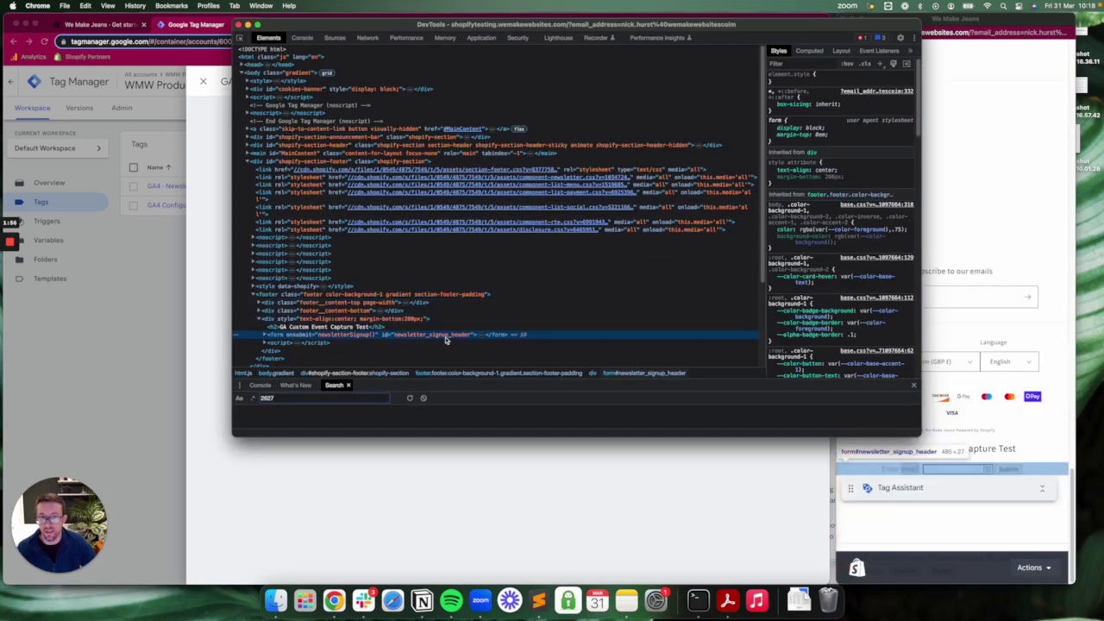
click(239, 24)
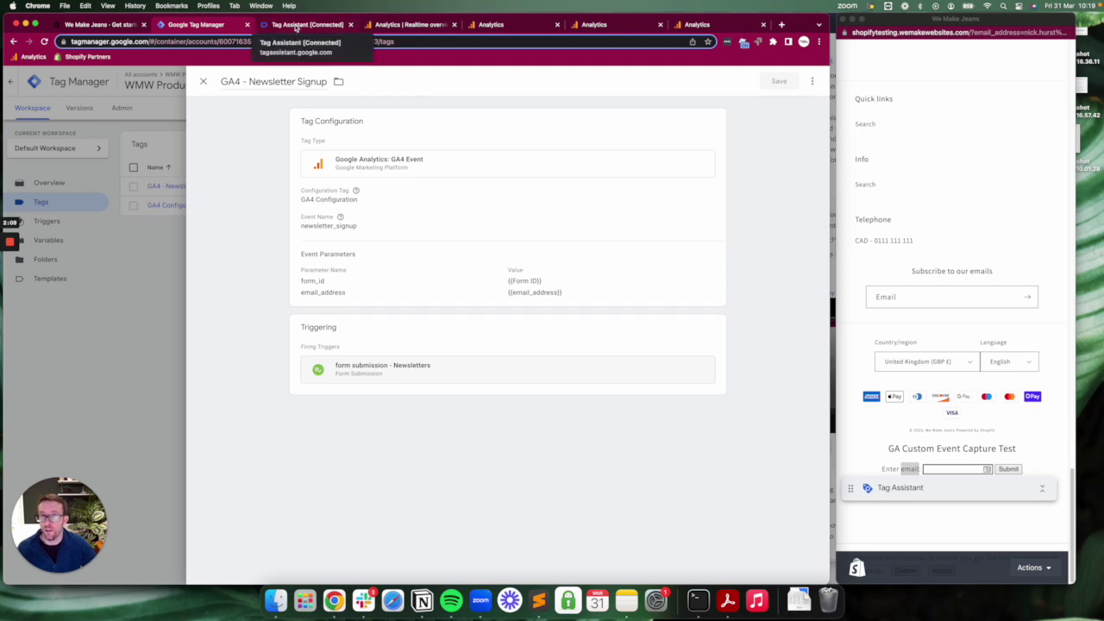
click(202, 83)
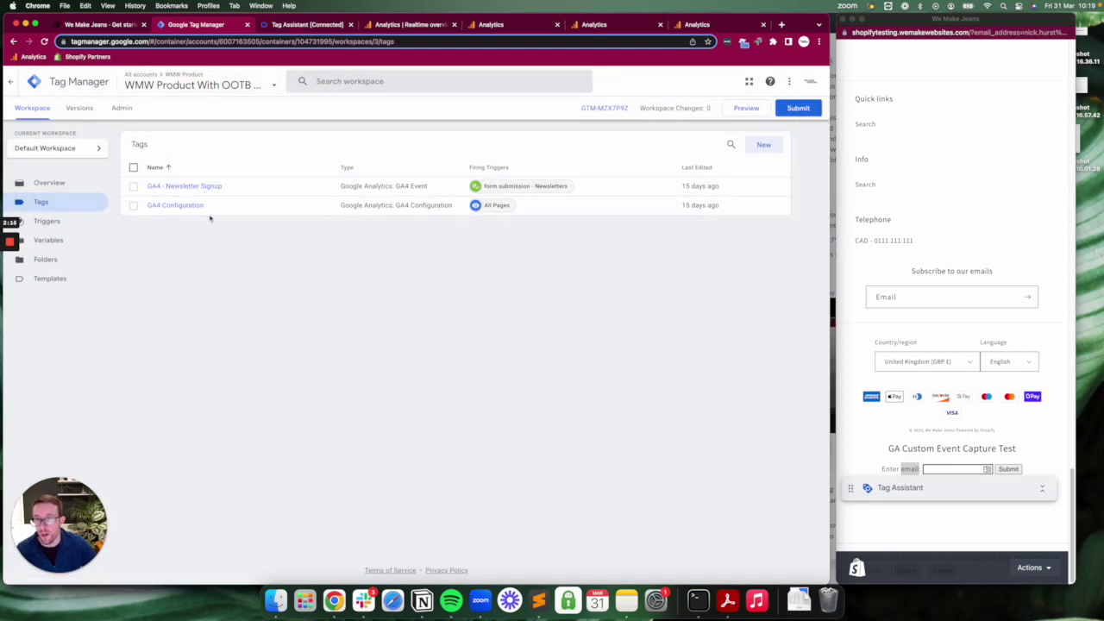
Reopen GA4 - Newsletter Signup in edit mode and review its form_id and email_address parameters.
click(203, 192)
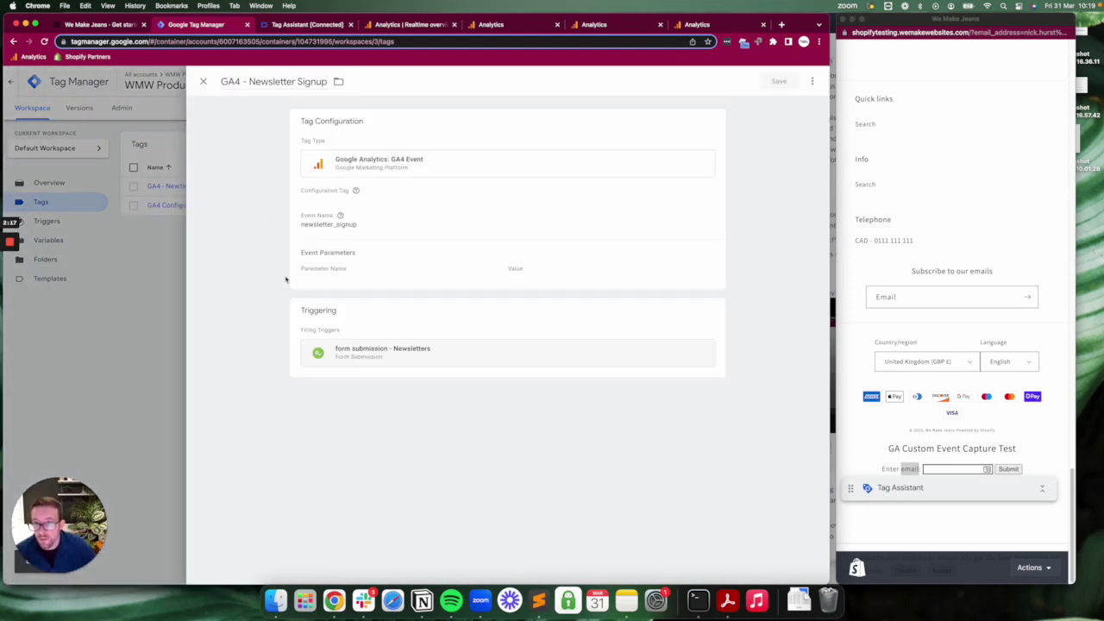
click(349, 286)
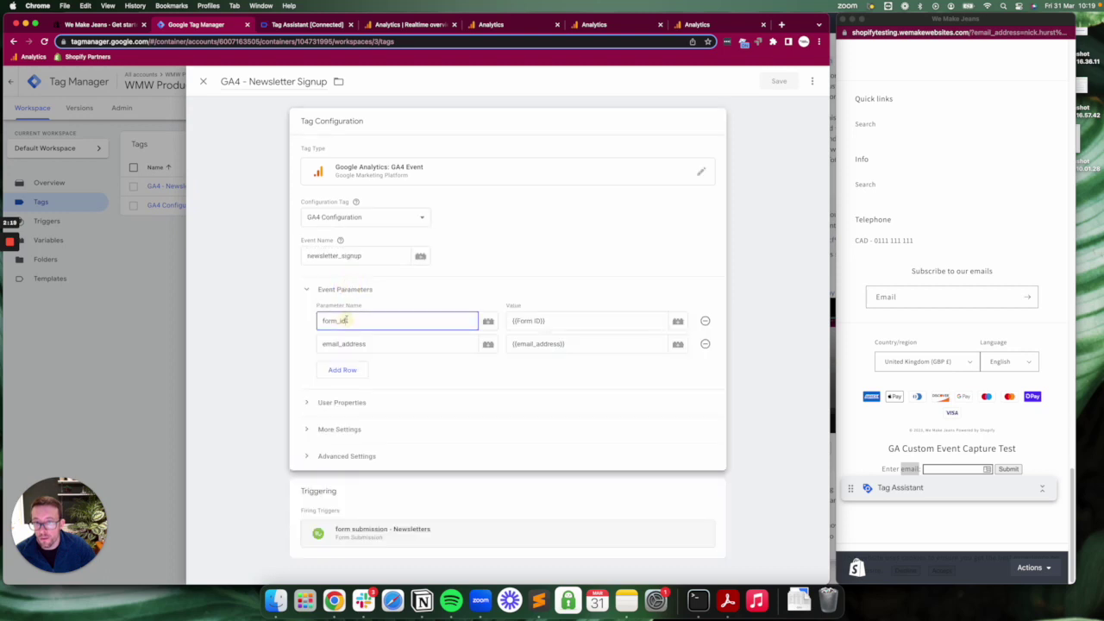
double_click(345, 321)
double_click(438, 345)
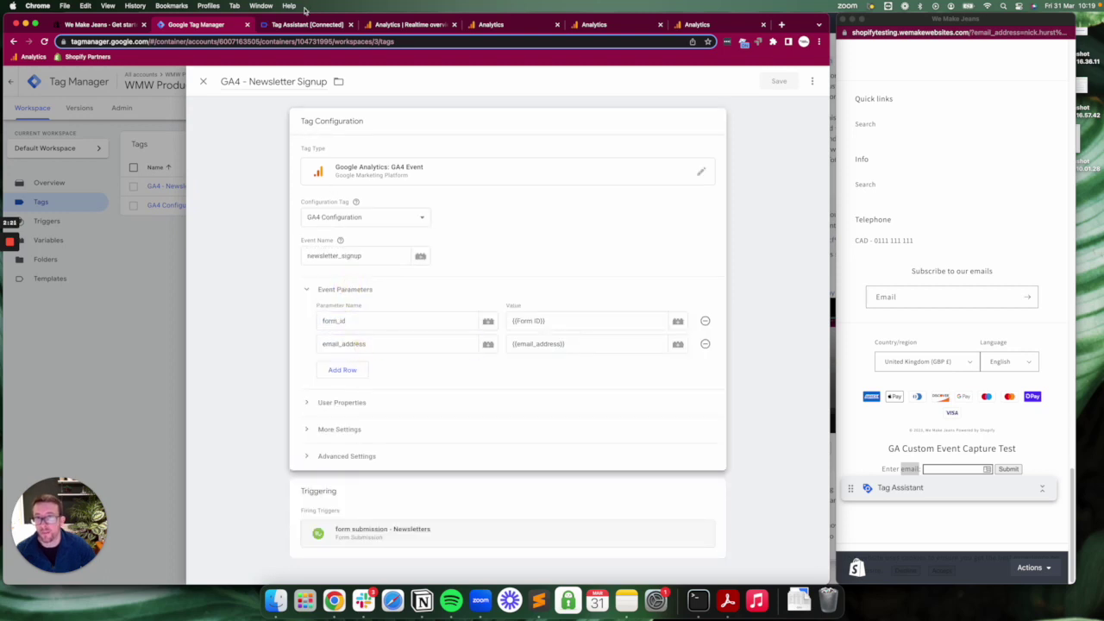
click(304, 24)
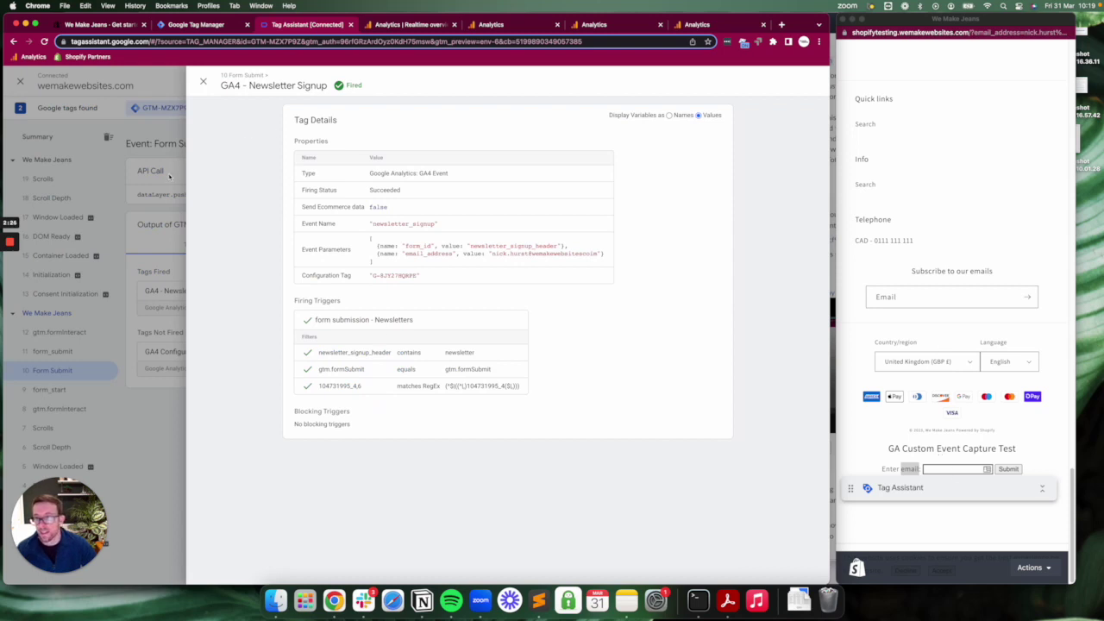
Open the fired GA4 - Newsletter Signup tag and highlight the form_id value newsletter_signup_header.
click(204, 82)
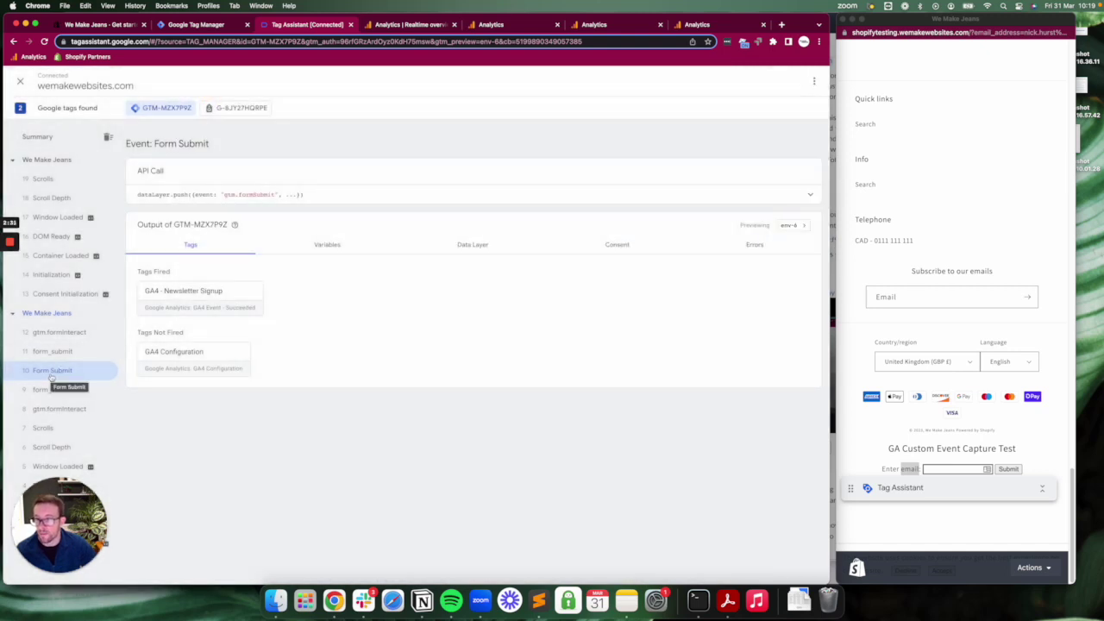
click(224, 294)
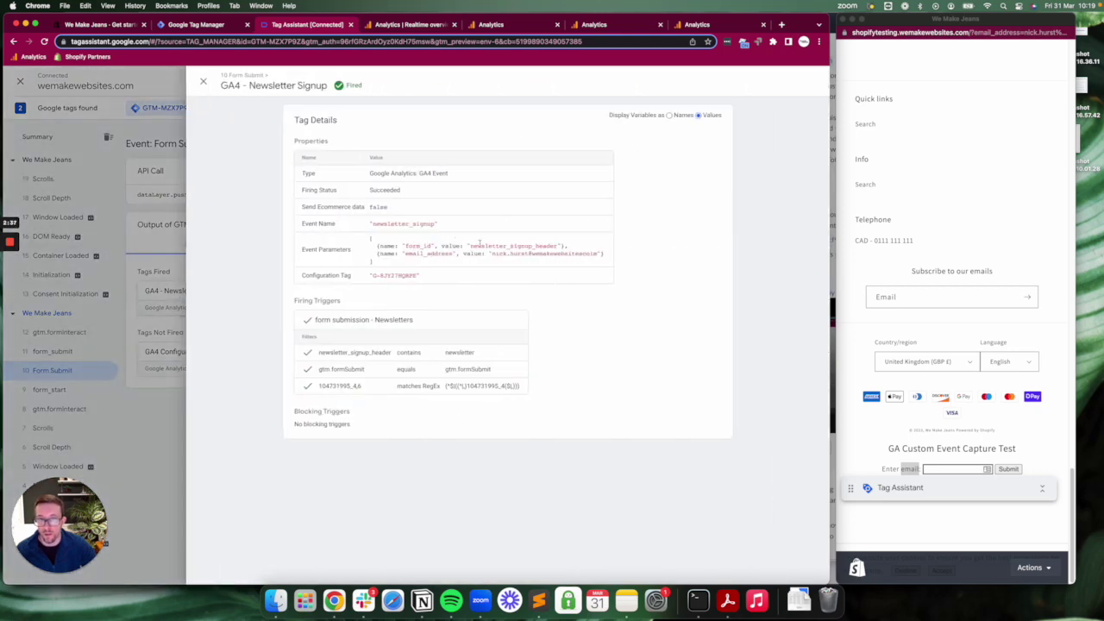
drag(473, 246, 597, 253)
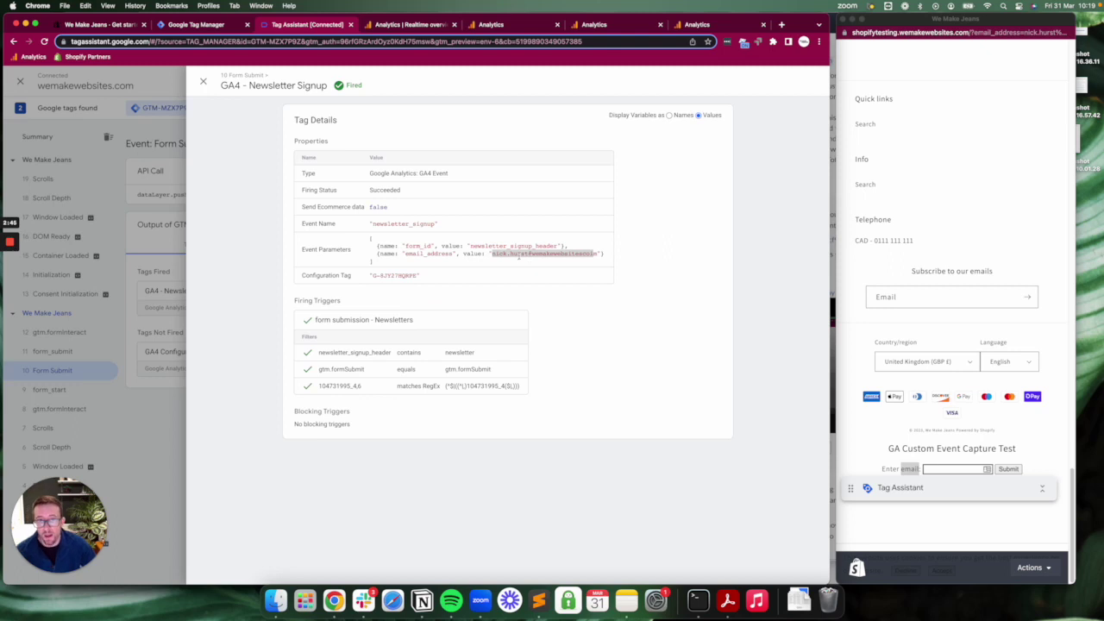
Highlight the newsletter_signup event name and the form_id and email_address parameter names.
click(392, 26)
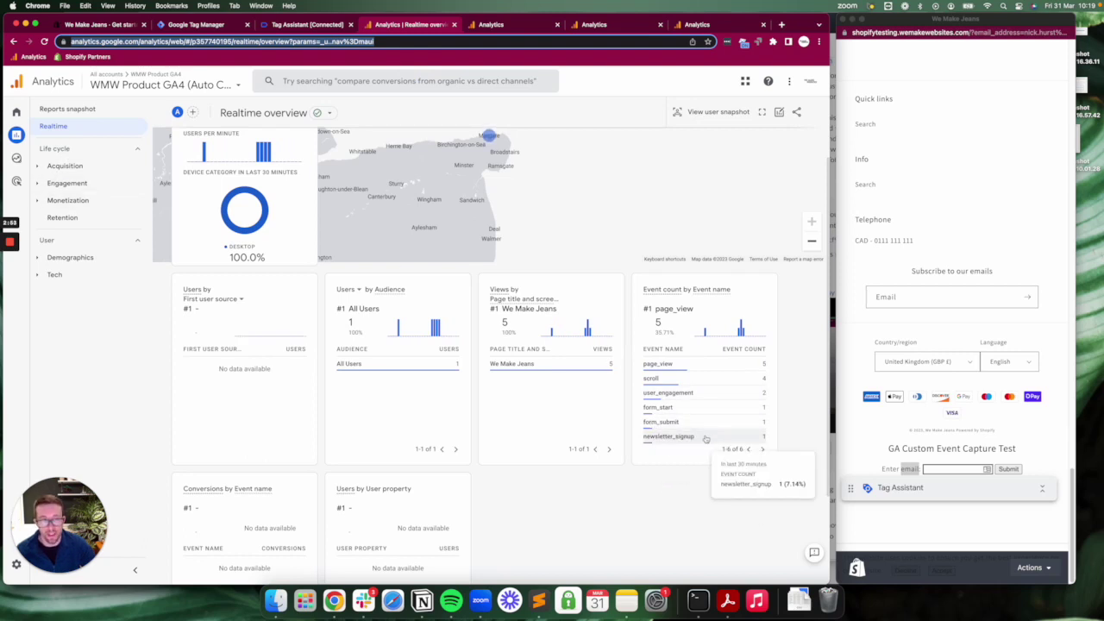
click(308, 25)
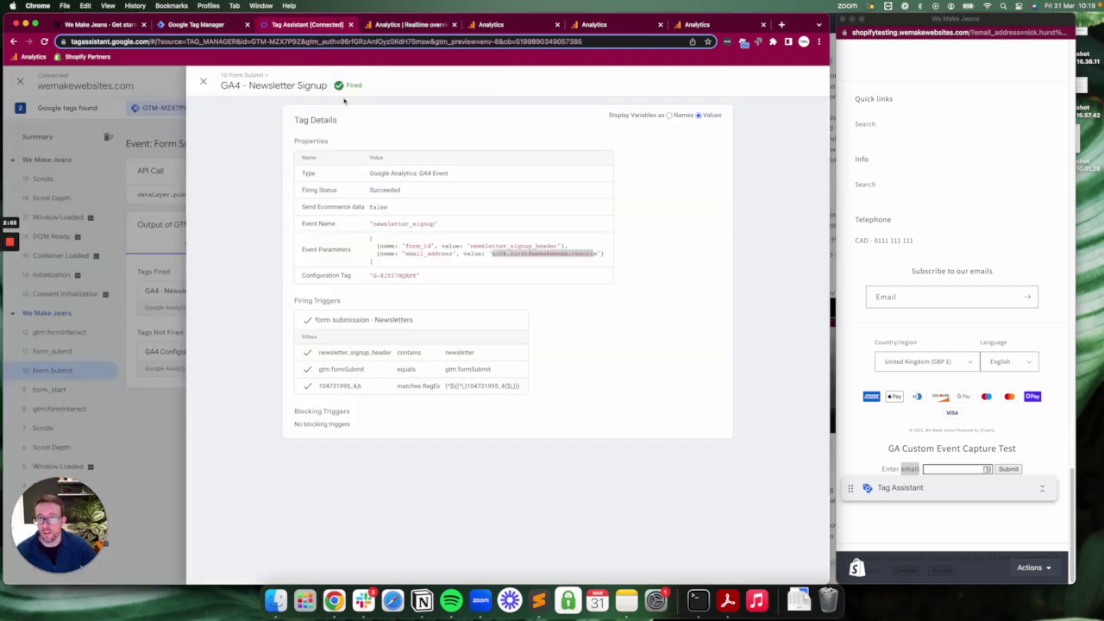
triple_click(402, 221)
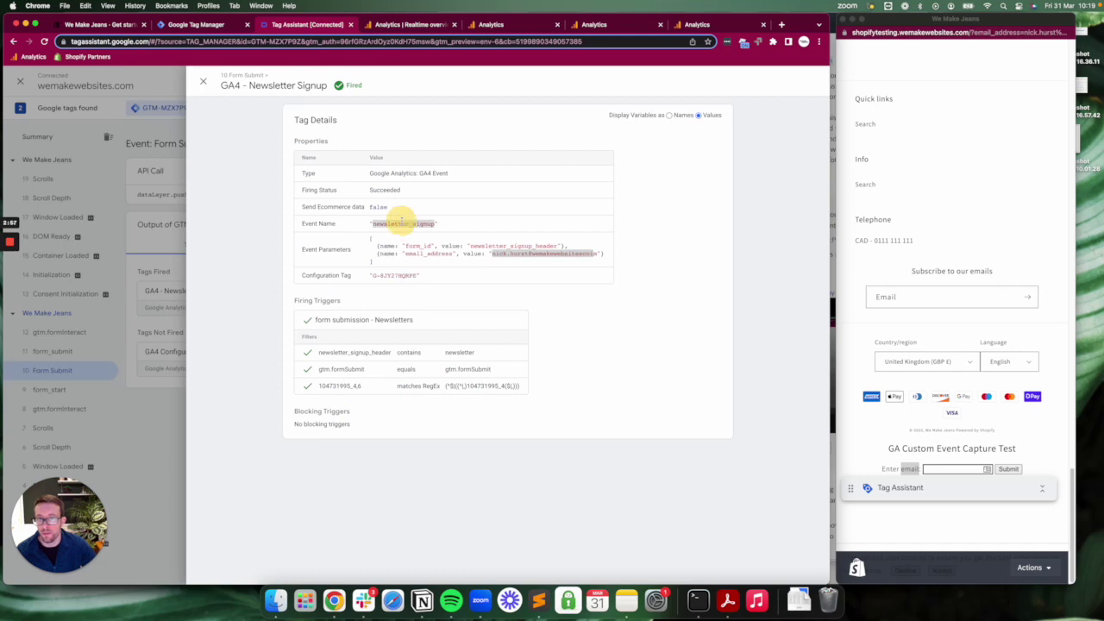
double_click(419, 246)
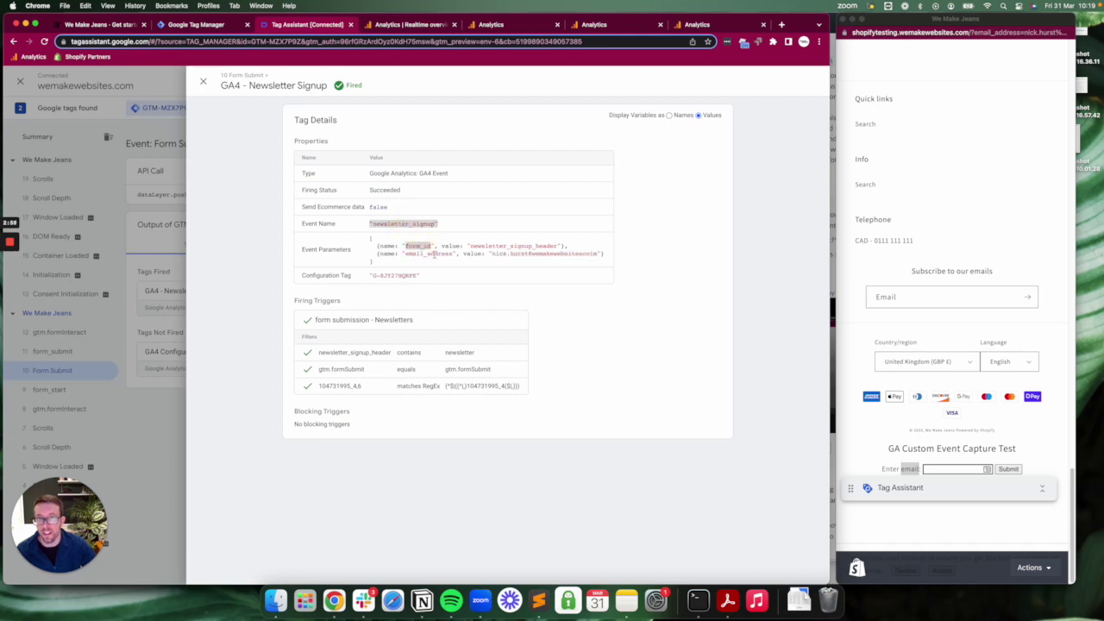
double_click(429, 254)
Drill into newsletter_signup in Realtime and view the recorded form_id and email_address values.
click(399, 25)
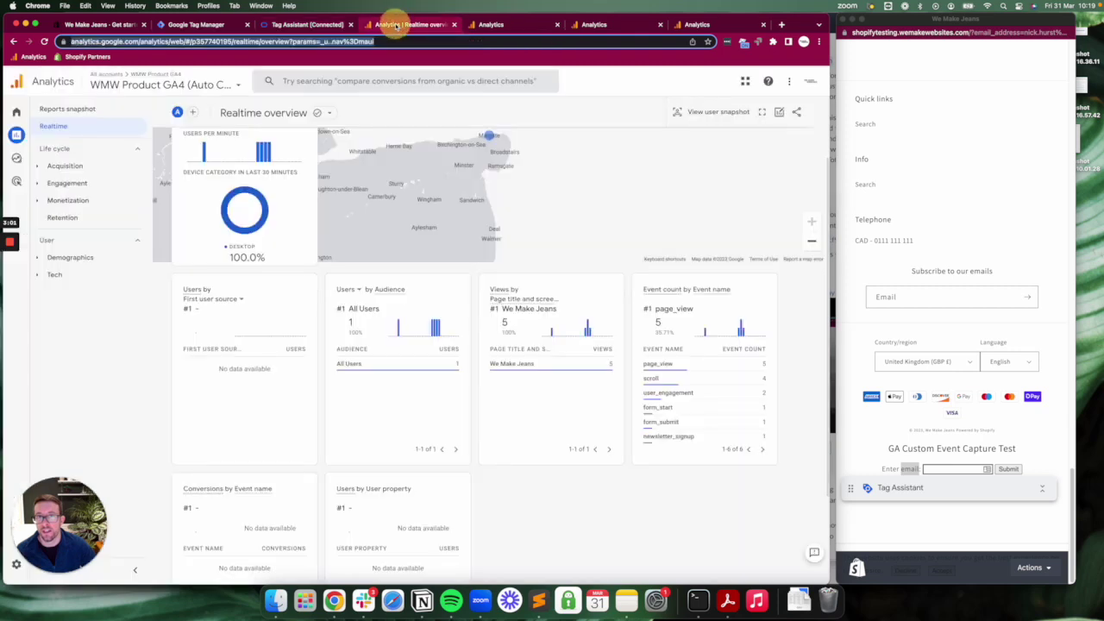
click(670, 438)
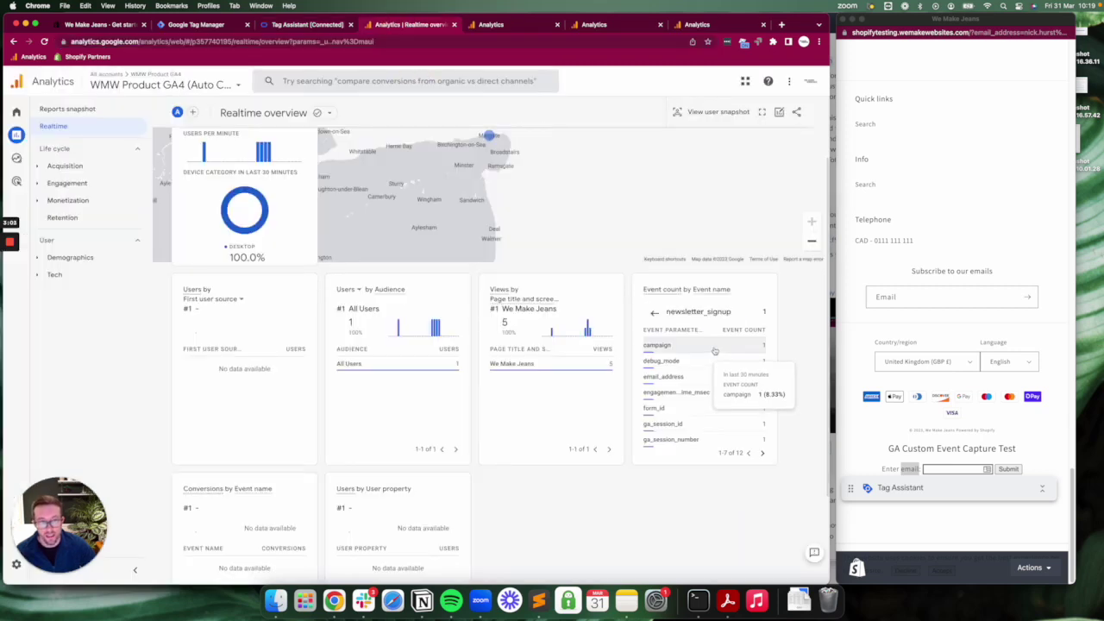
click(694, 408)
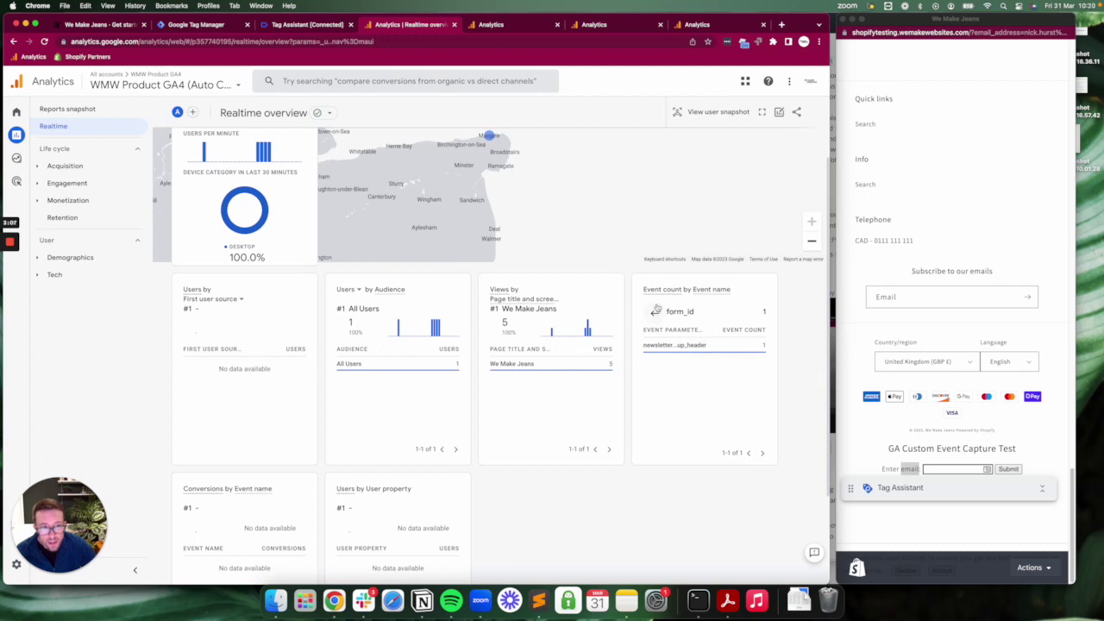
click(654, 312)
click(760, 452)
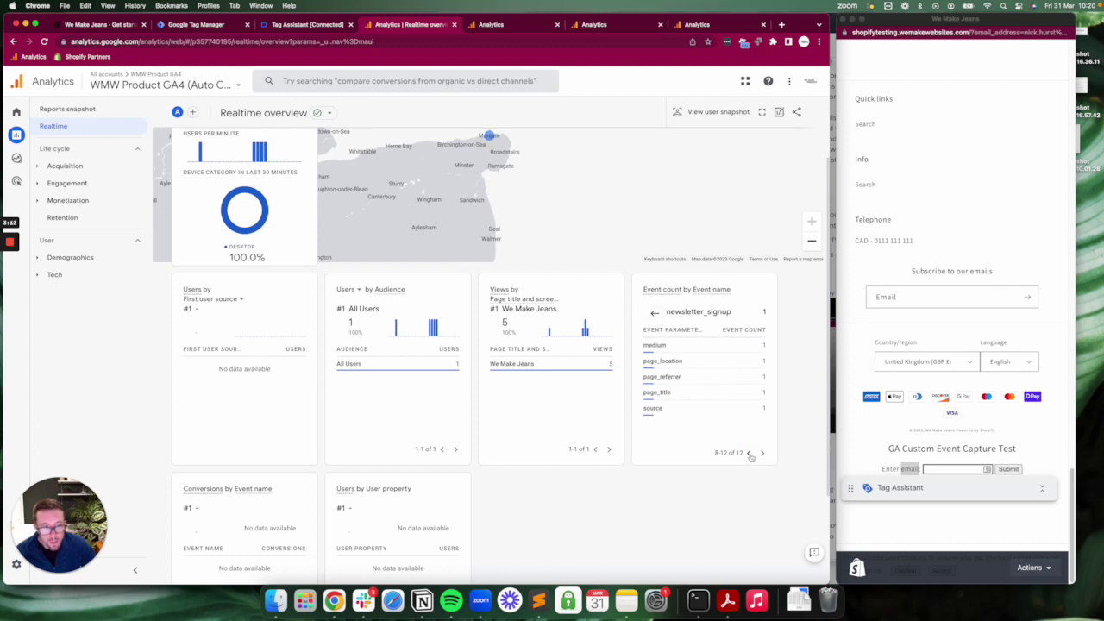
click(748, 454)
click(670, 377)
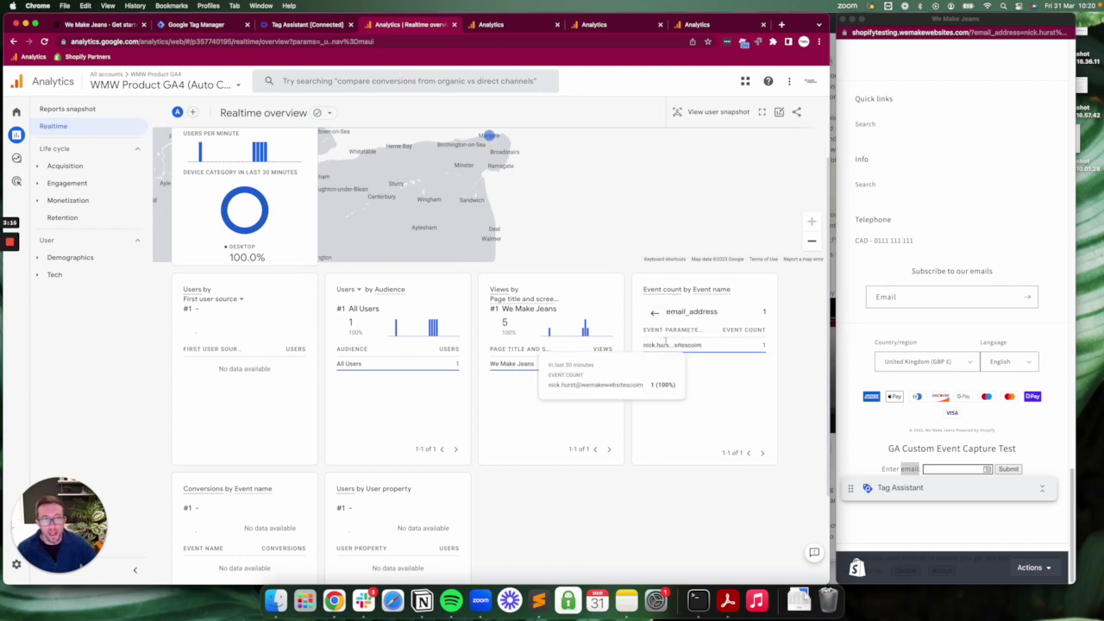
click(483, 24)
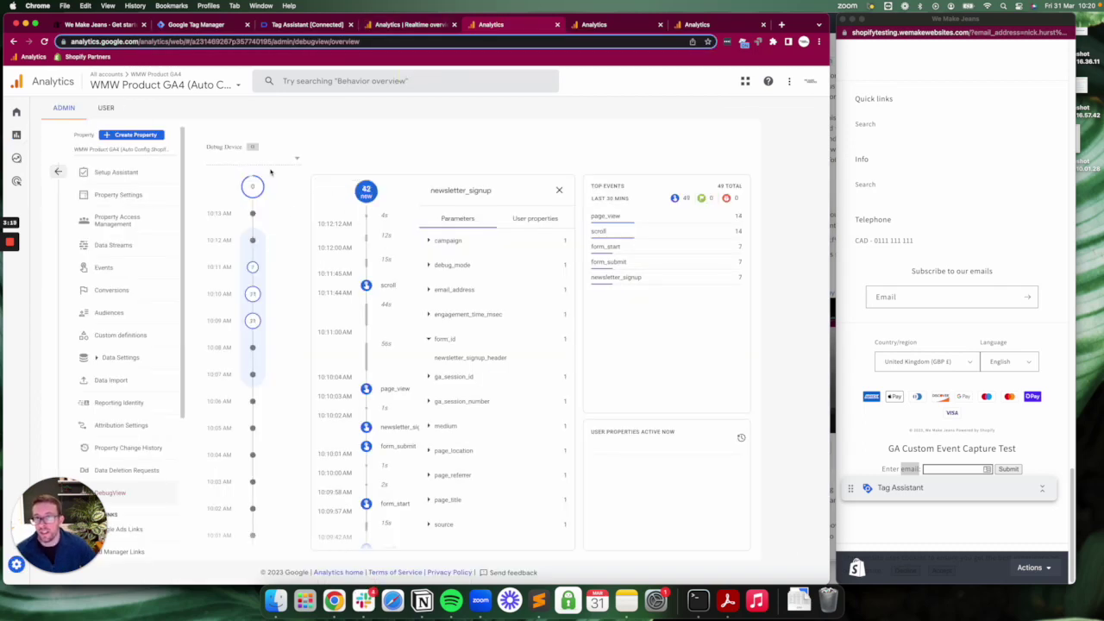
Expand email_address on the newsletter_signup event in DebugView to see its received value.
click(428, 291)
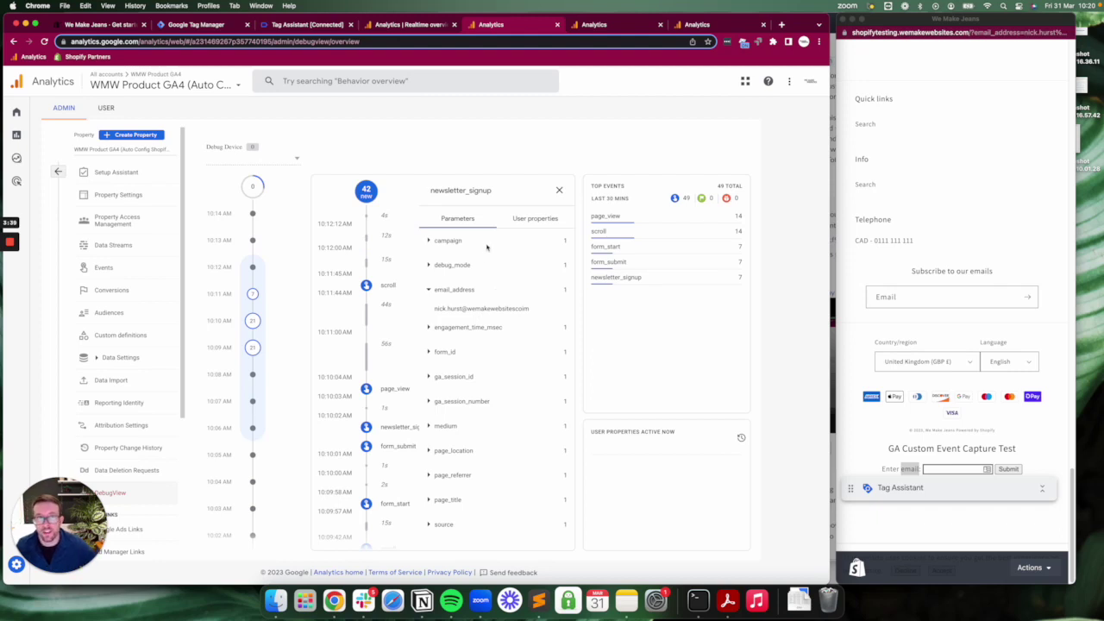
click(618, 28)
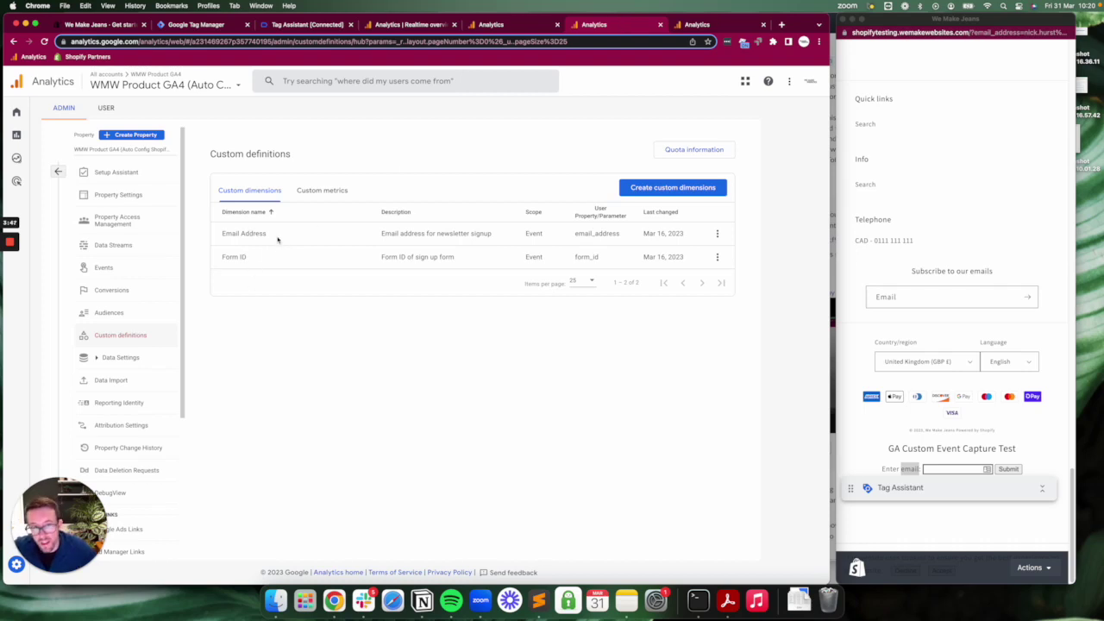
Open the Email Address custom dimension, mapped to email_address, for editing.
double_click(582, 233)
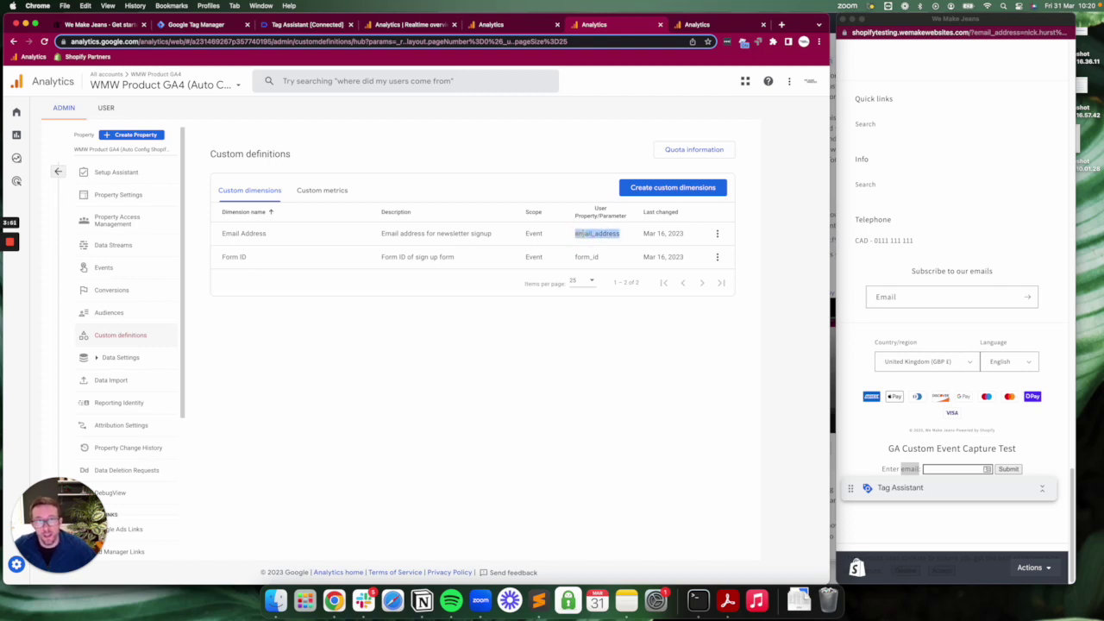
click(716, 233)
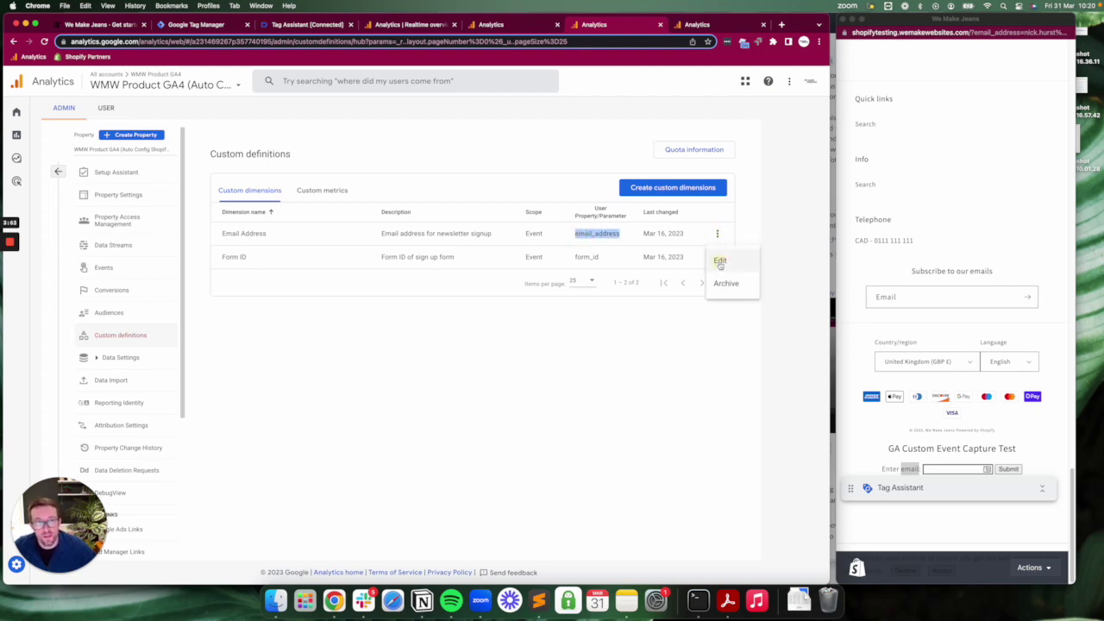
click(718, 261)
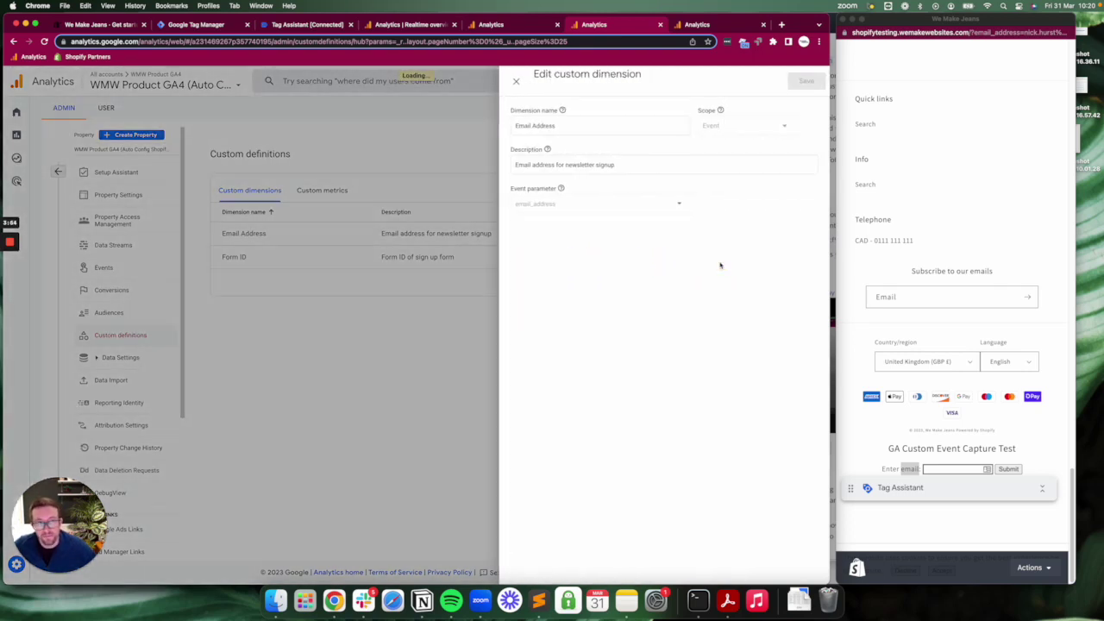
click(517, 126)
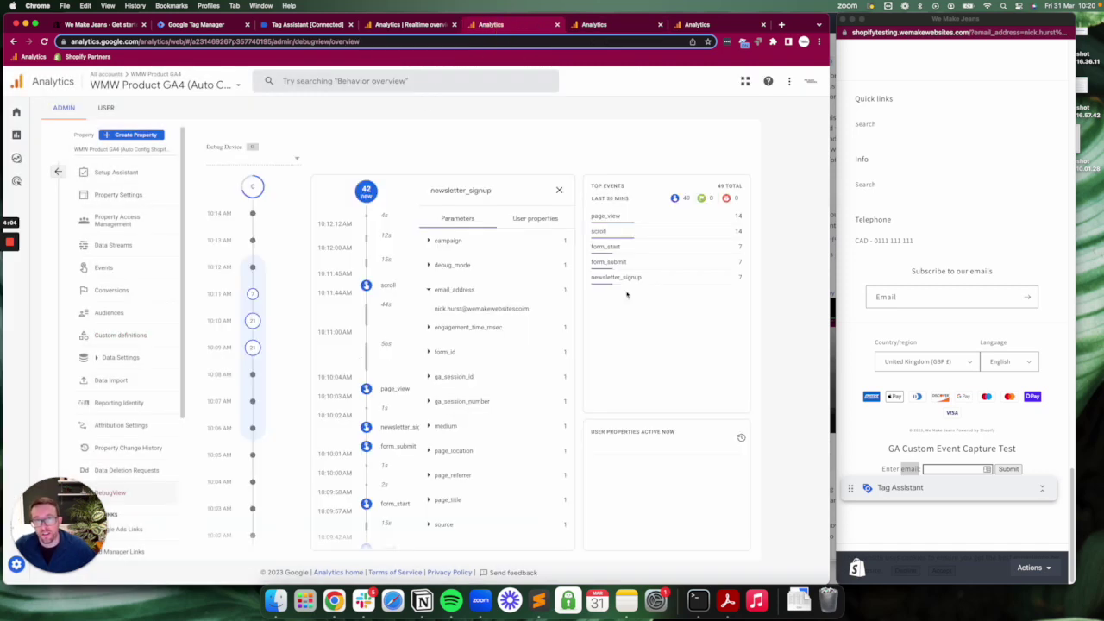
Compare the Email Address dimension settings against DebugView and the Tag Assistant tag details.
click(500, 26)
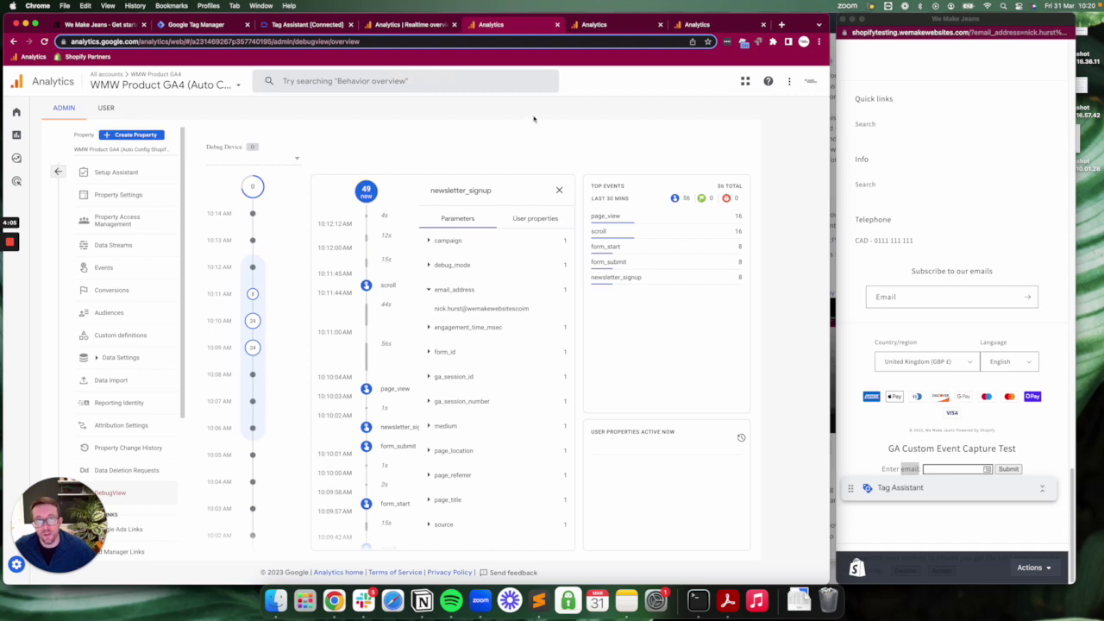
click(594, 25)
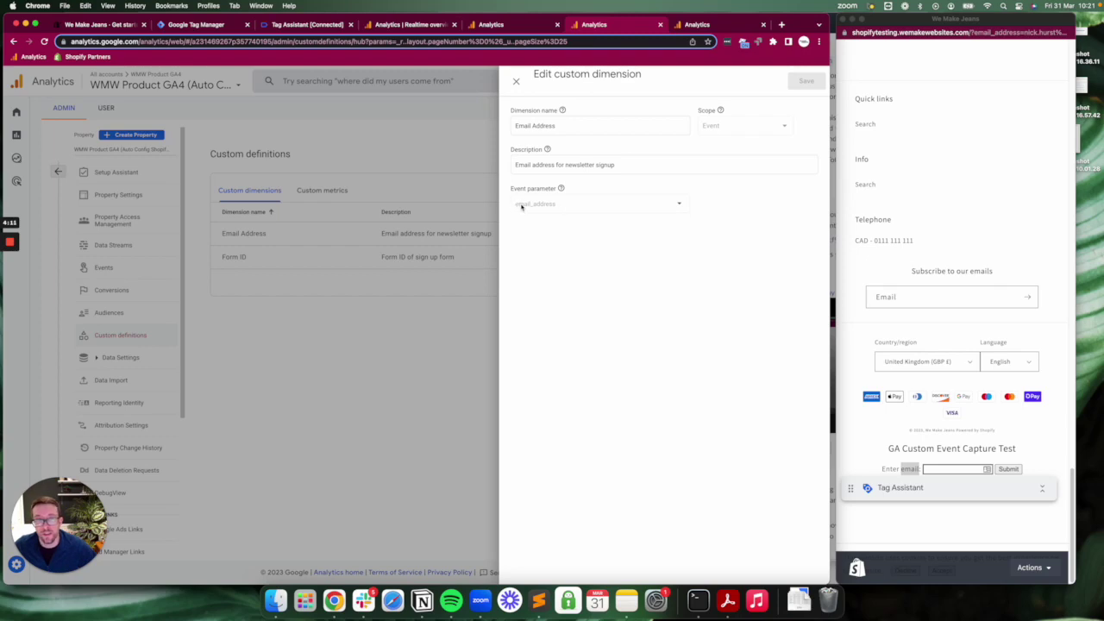
click(499, 25)
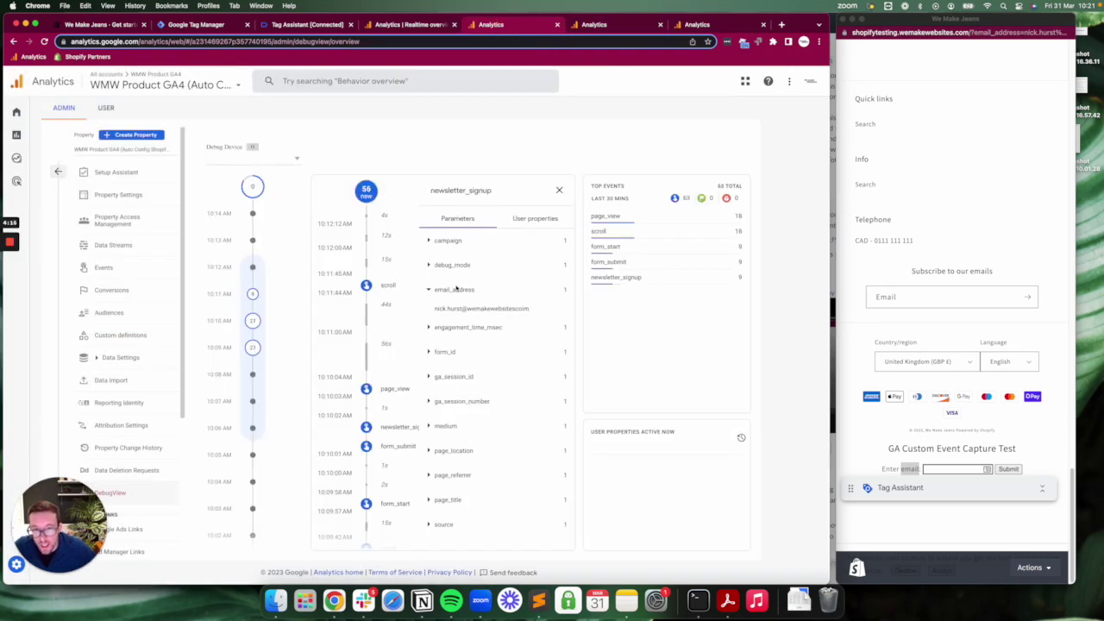
click(303, 25)
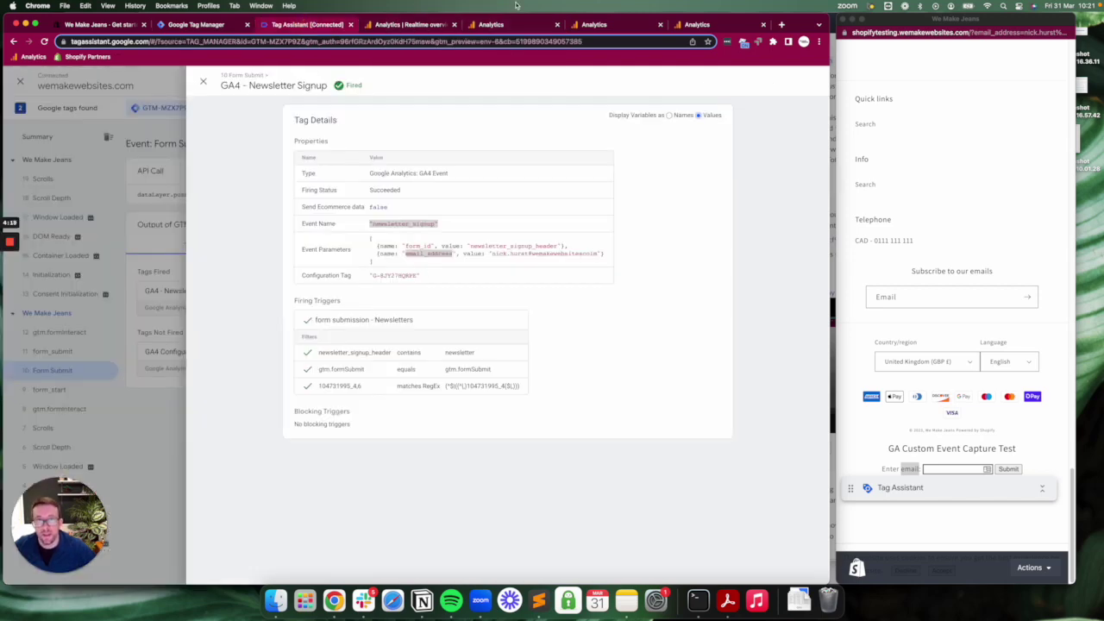
click(593, 26)
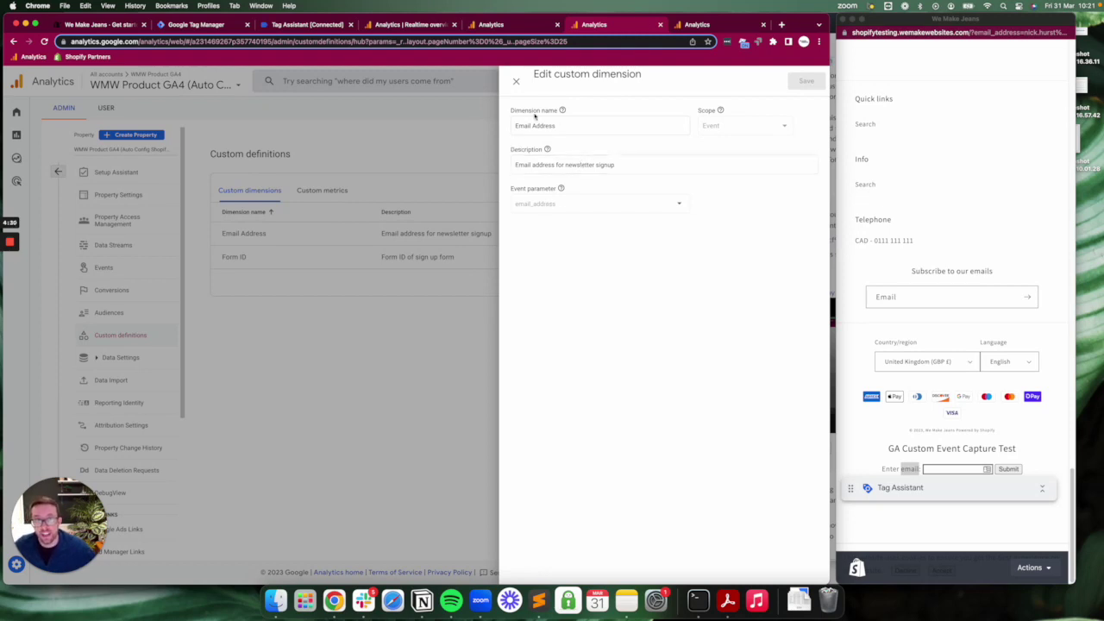
click(708, 25)
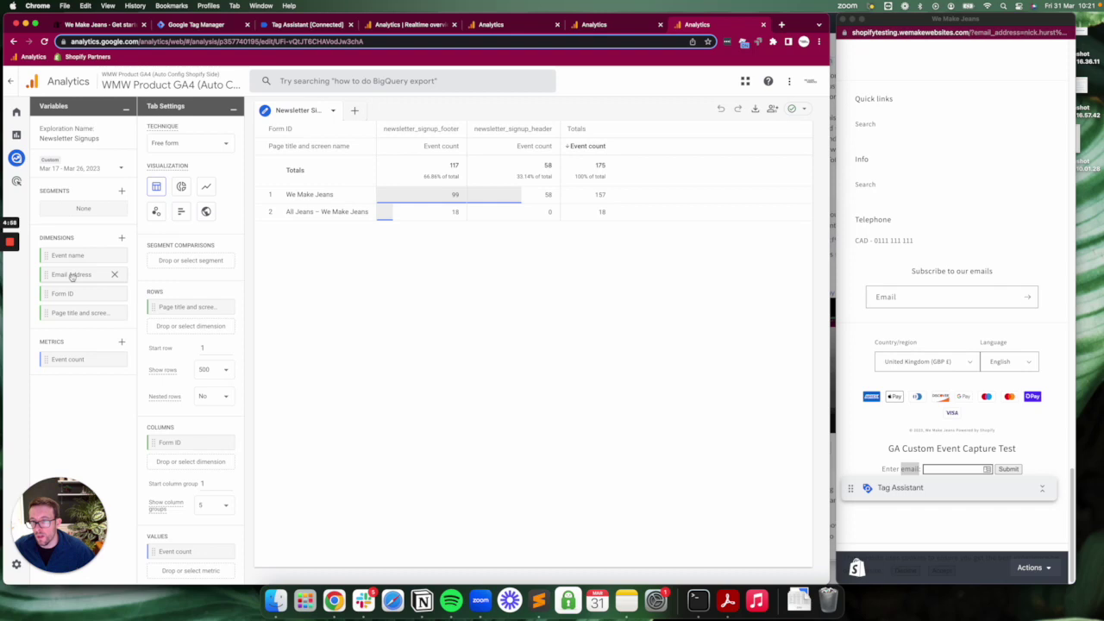
Add Email Address to the exploration's rows and scroll through per-address footer and header counts.
drag(64, 275, 173, 308)
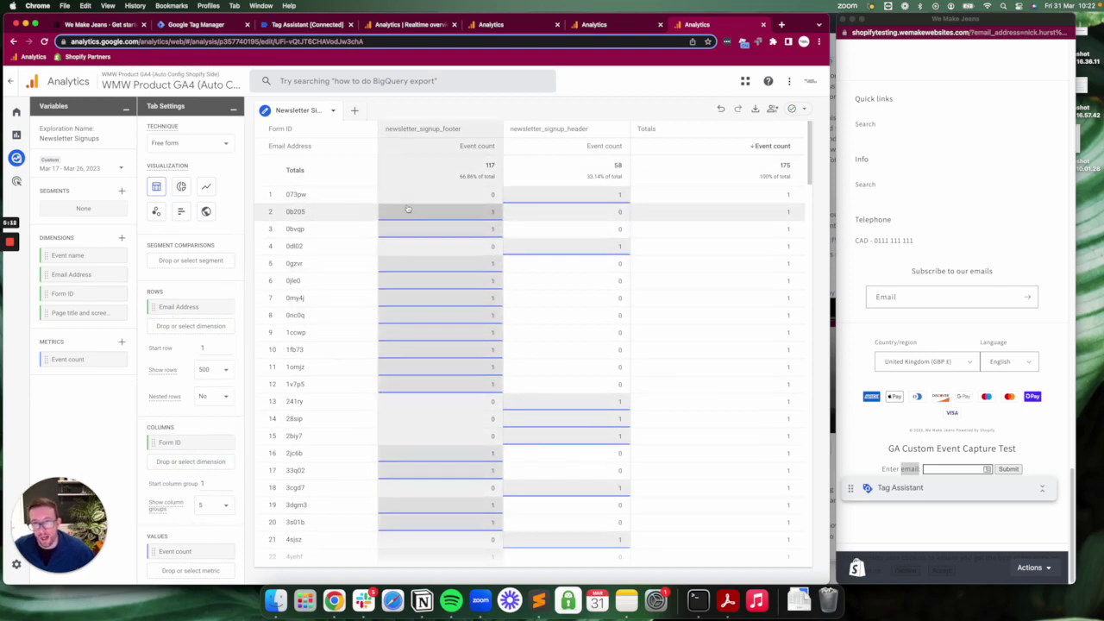
scroll(371, 276, down, 9)
scroll(310, 293, down, 20)
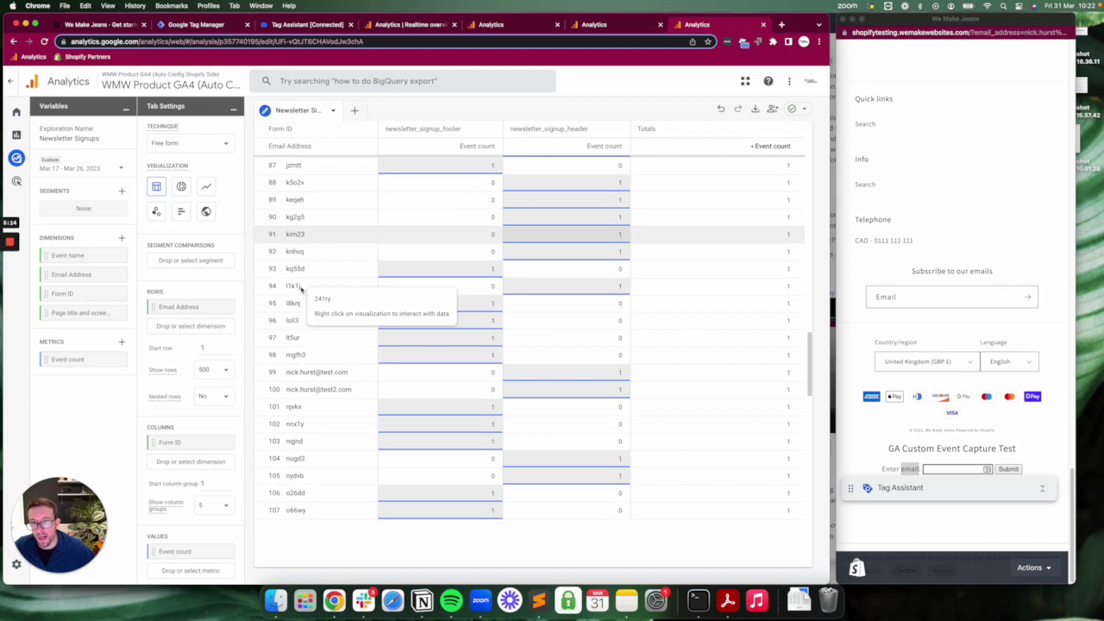
scroll(357, 355, up, 20)
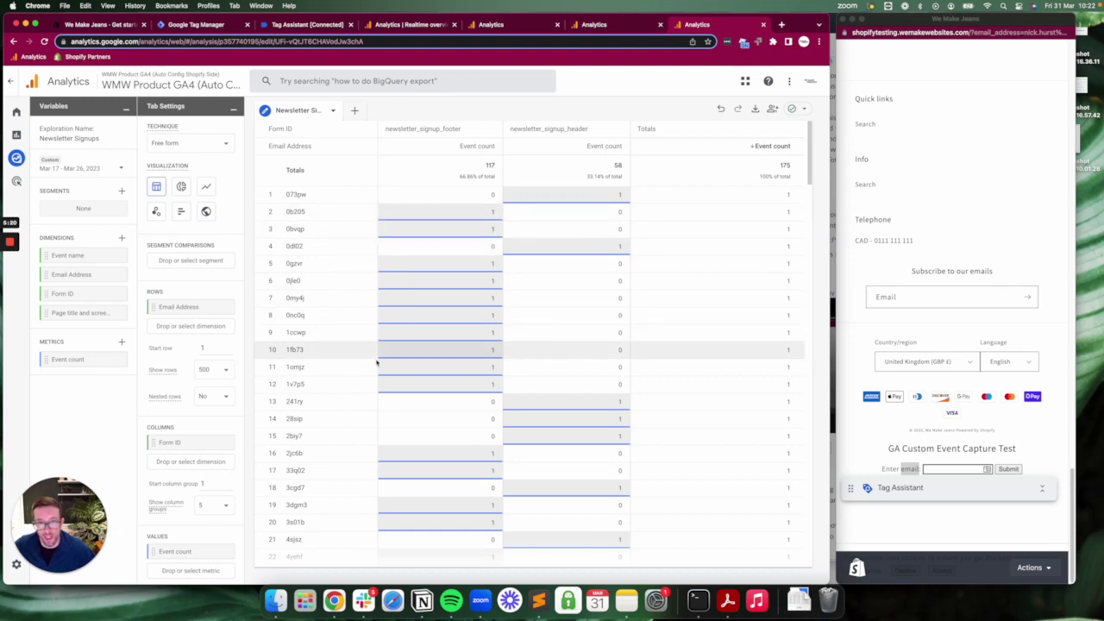
scroll(378, 362, down, 20)
scroll(380, 362, up, 20)
scroll(378, 362, up, 5)
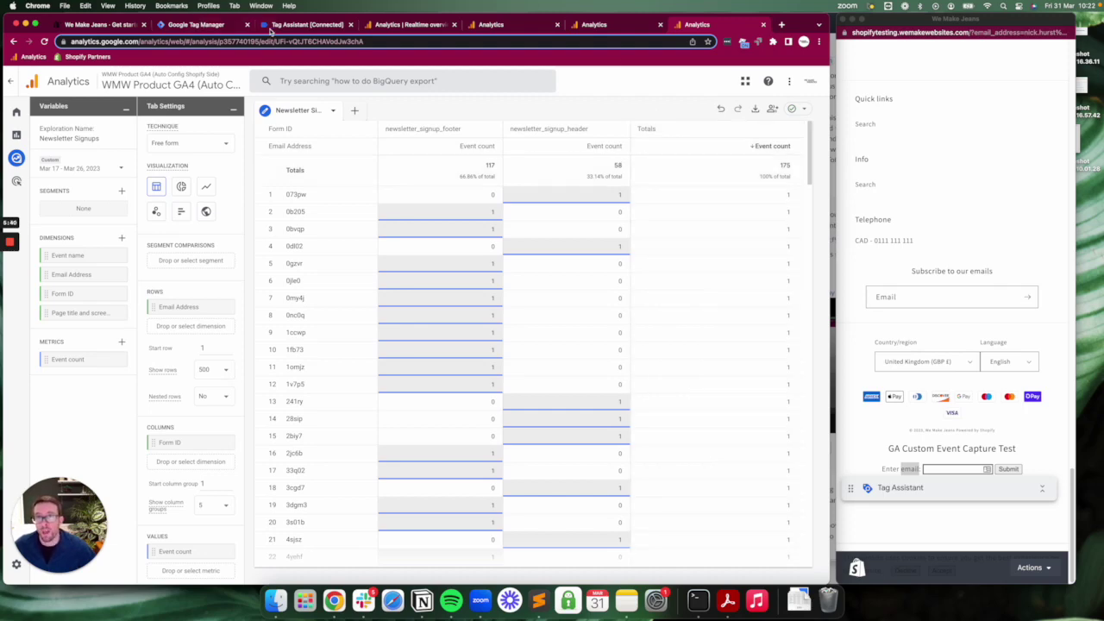
click(184, 25)
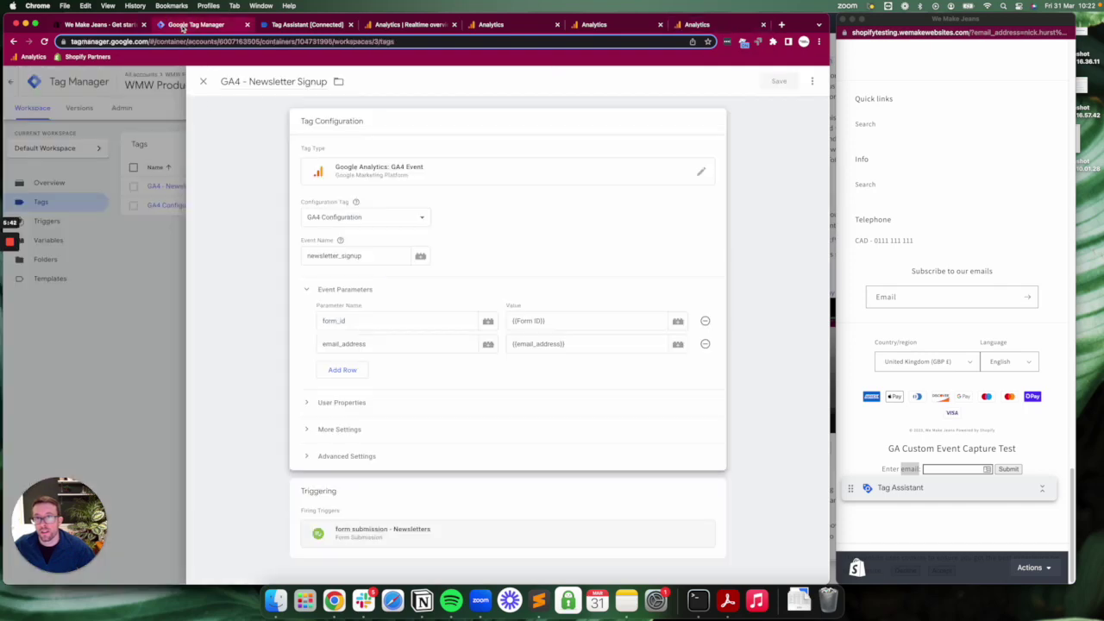
Close the GA4 - Newsletter Signup tag editor to return to the workspace Tags list.
click(144, 230)
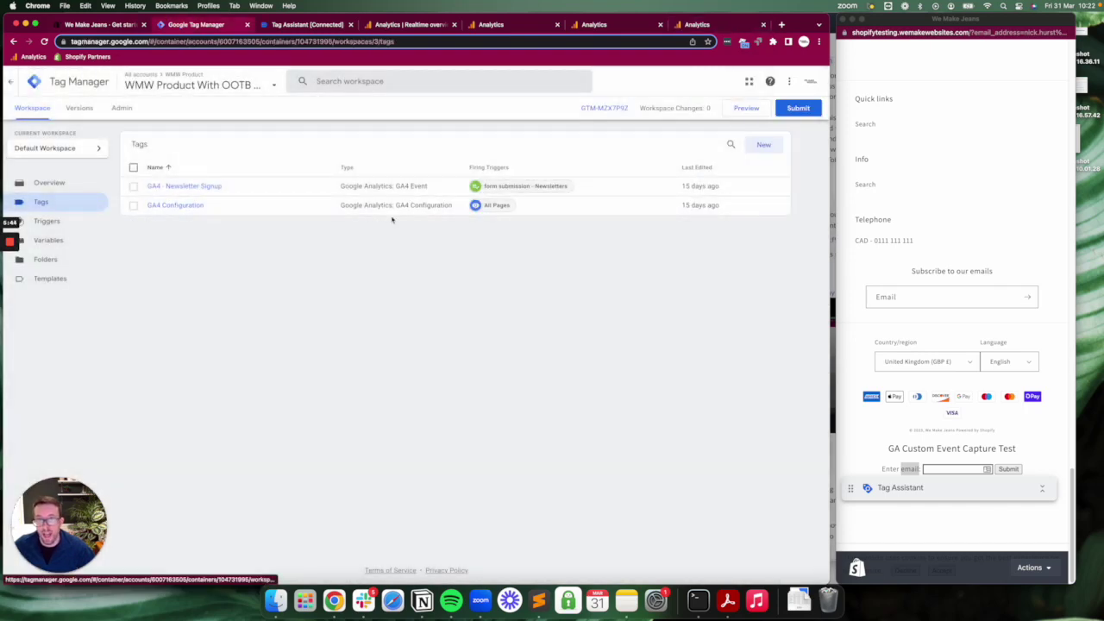